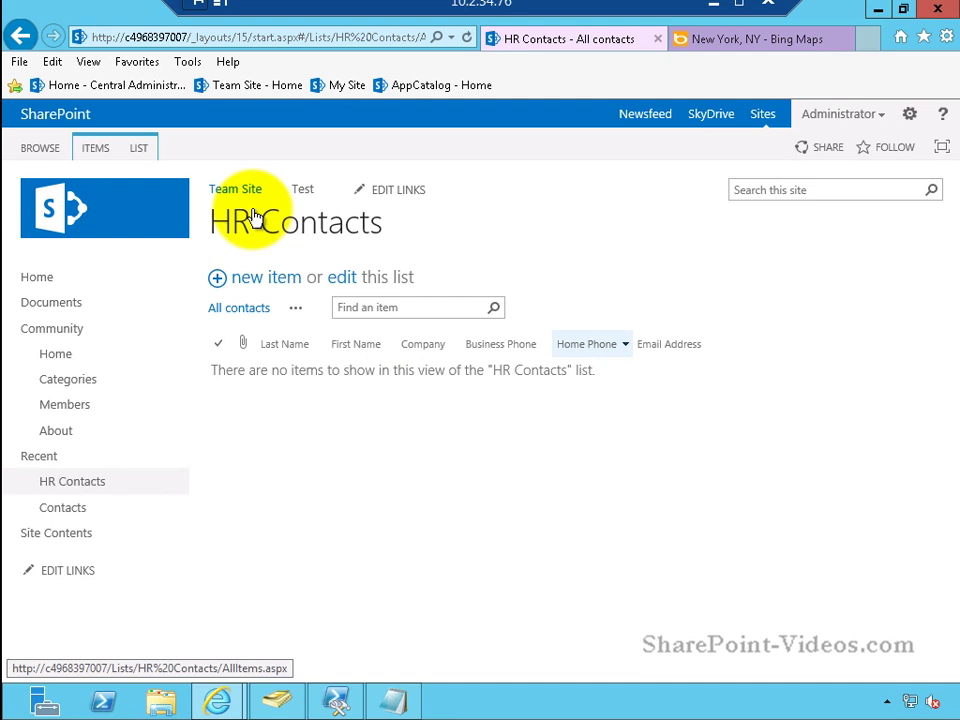
Show the LIST ribbon commands for the empty HR Contacts list
left_click(139, 152)
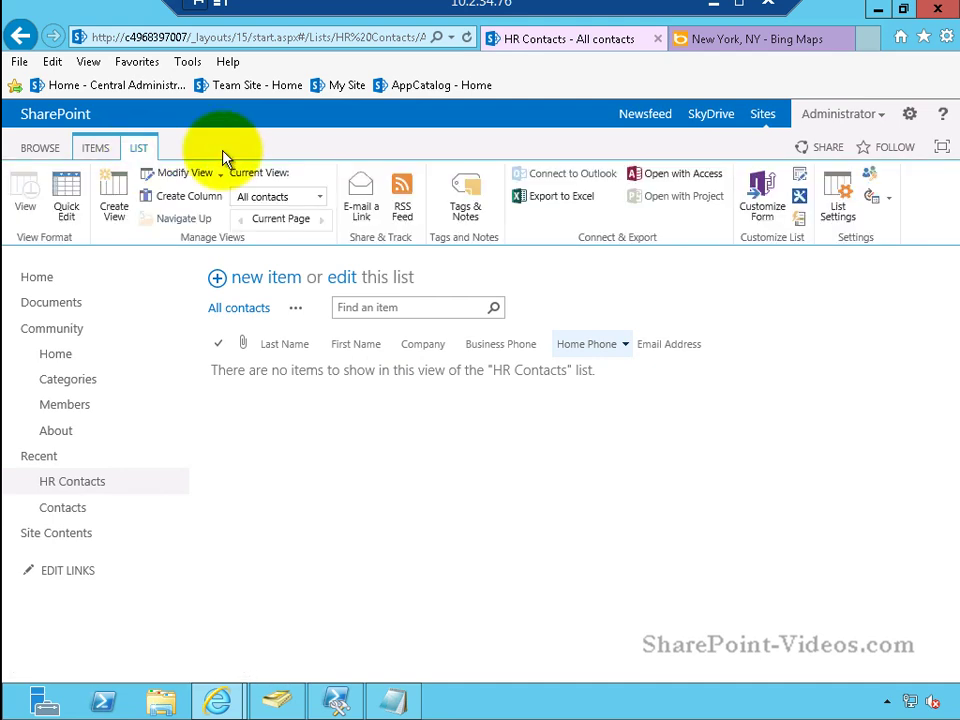
From List Settings, add the existing Custom Columns site column Location to HR Contacts
left_click(840, 210)
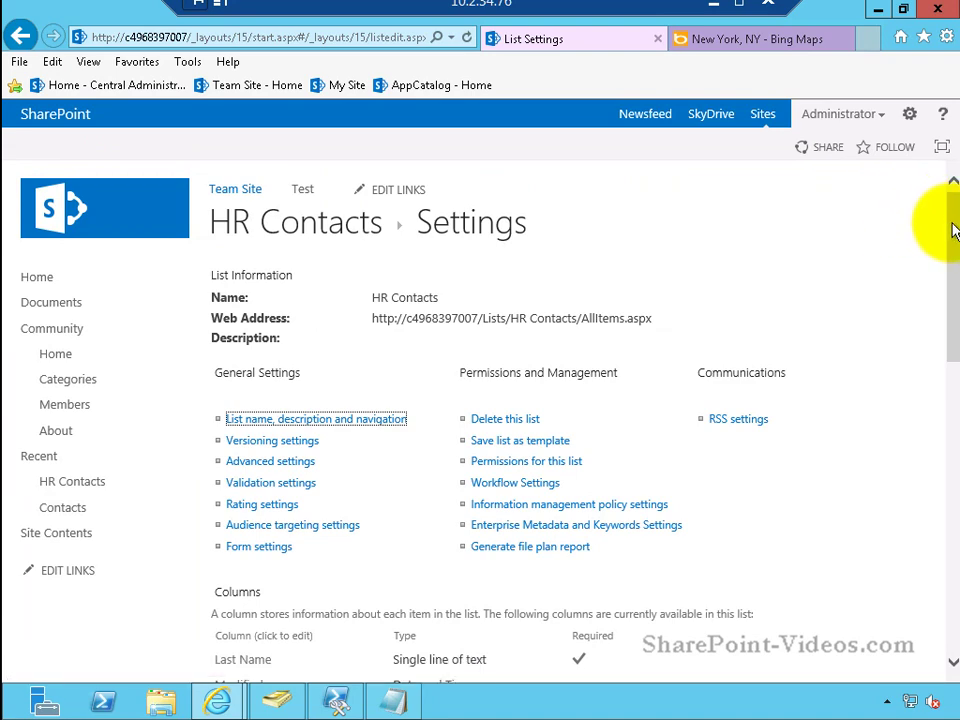
left_click_drag(952, 228, 953, 438)
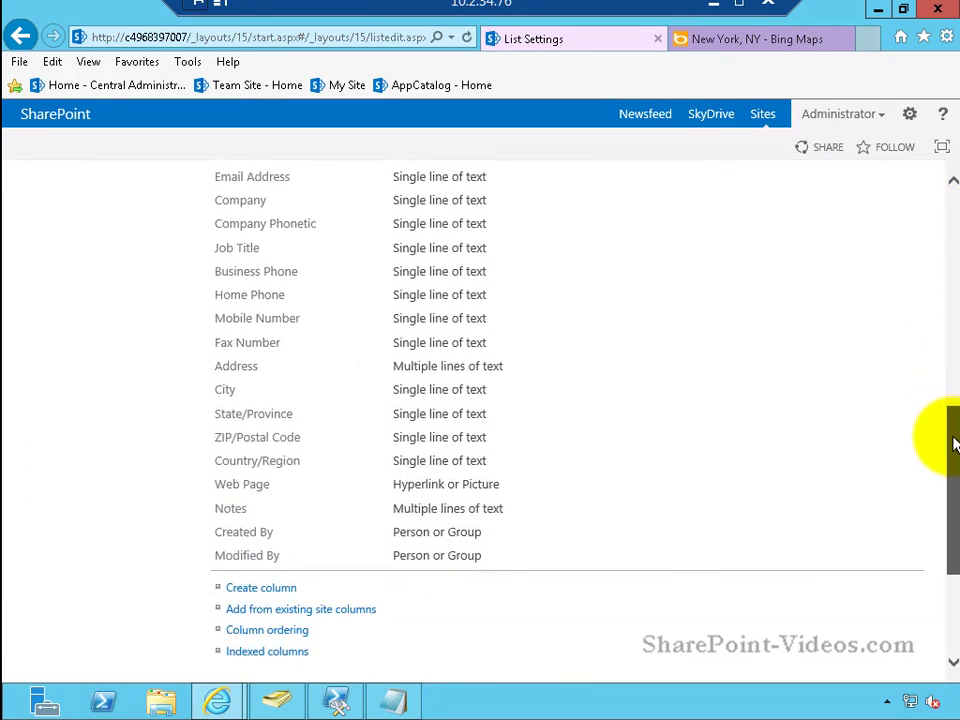
left_click(318, 612)
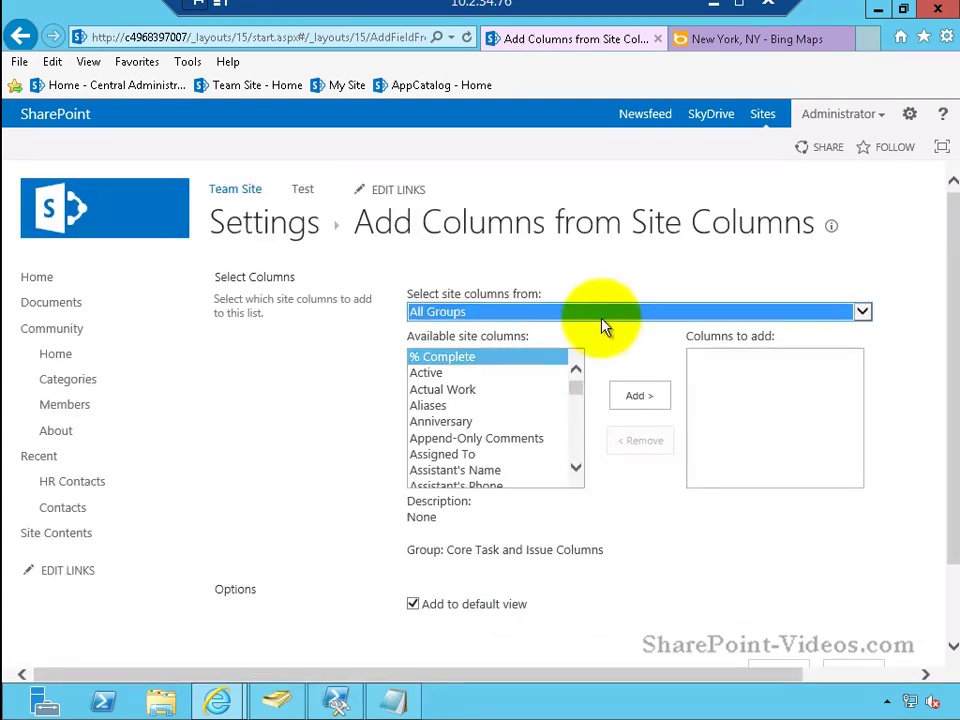
left_click(609, 314)
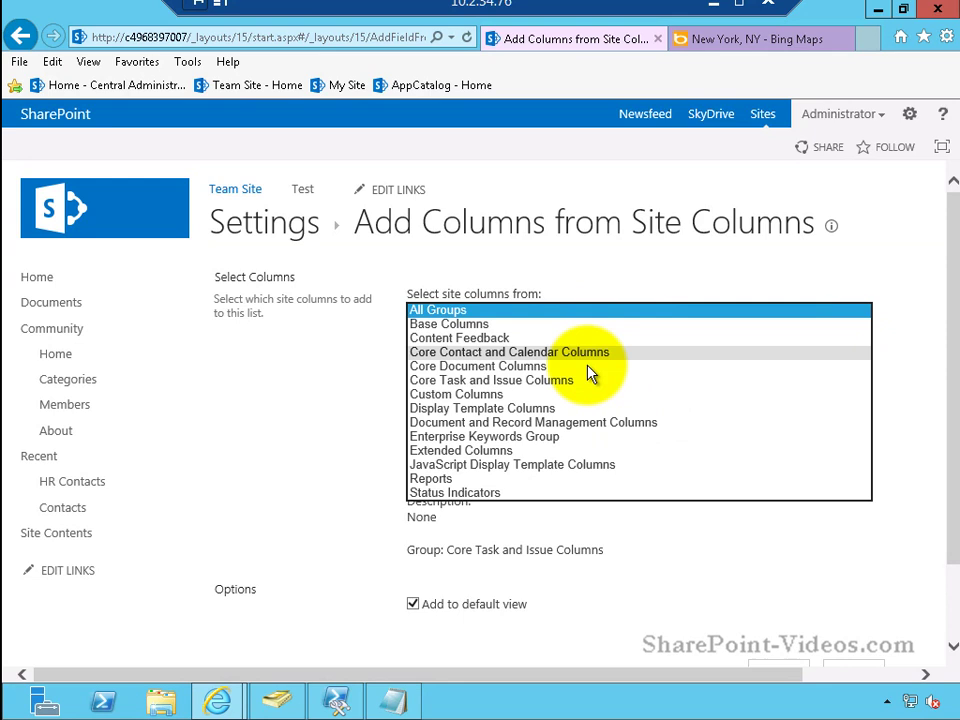
left_click(578, 397)
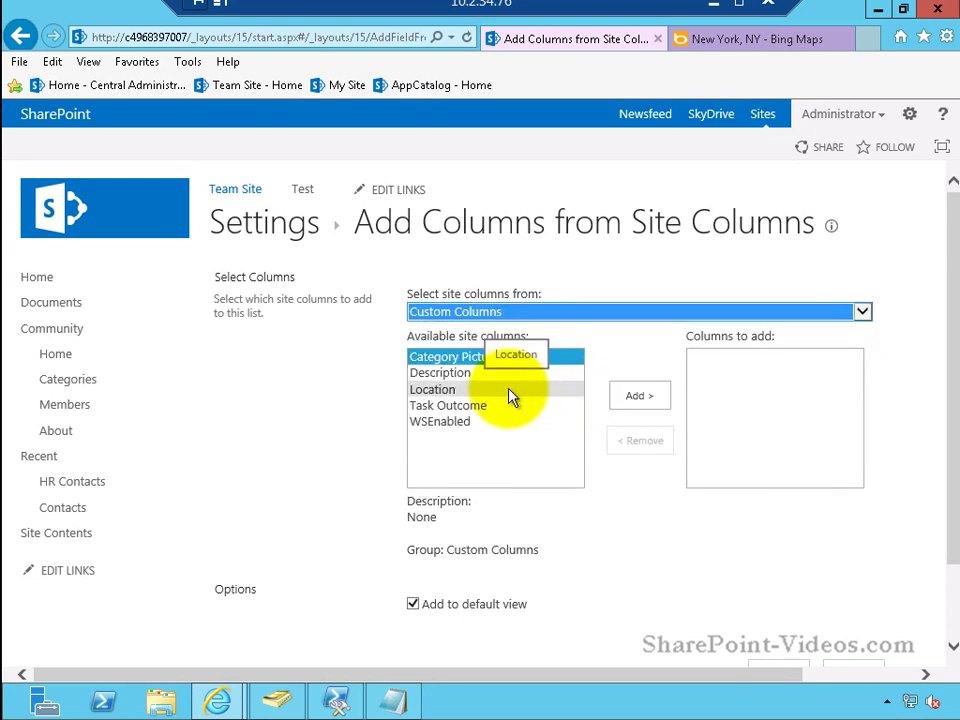
left_click(510, 391)
left_click(620, 394)
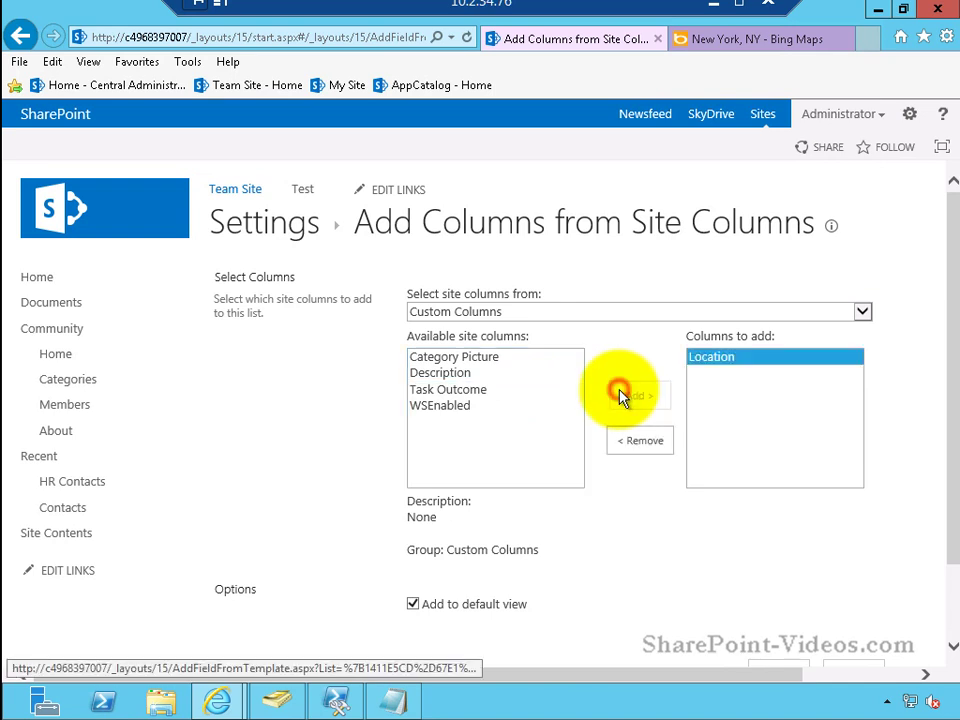
left_click_drag(950, 456, 955, 570)
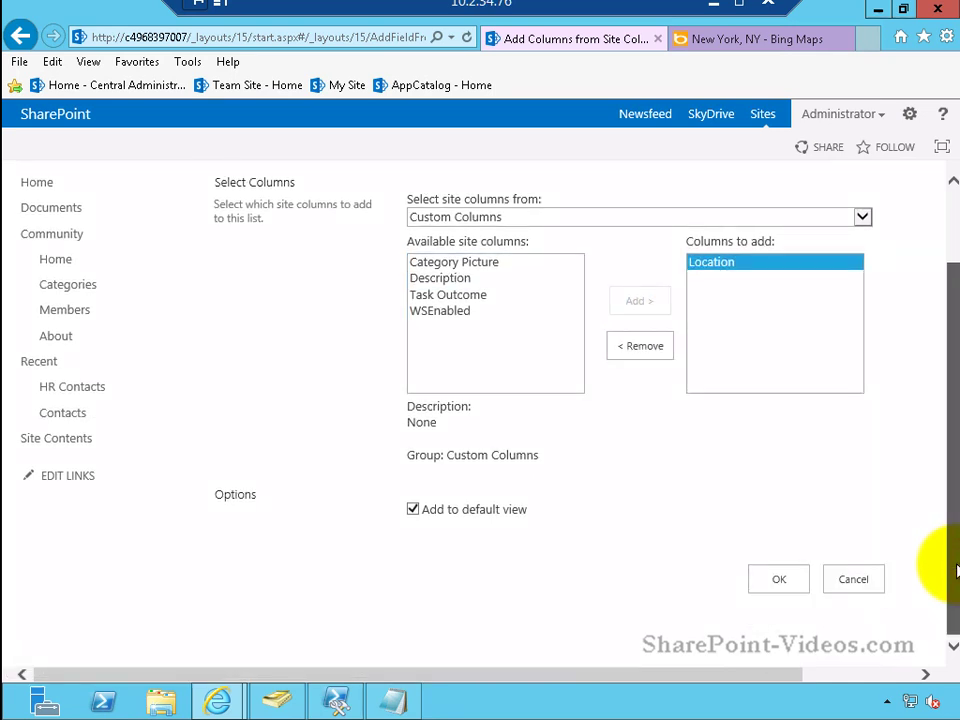
left_click(785, 583)
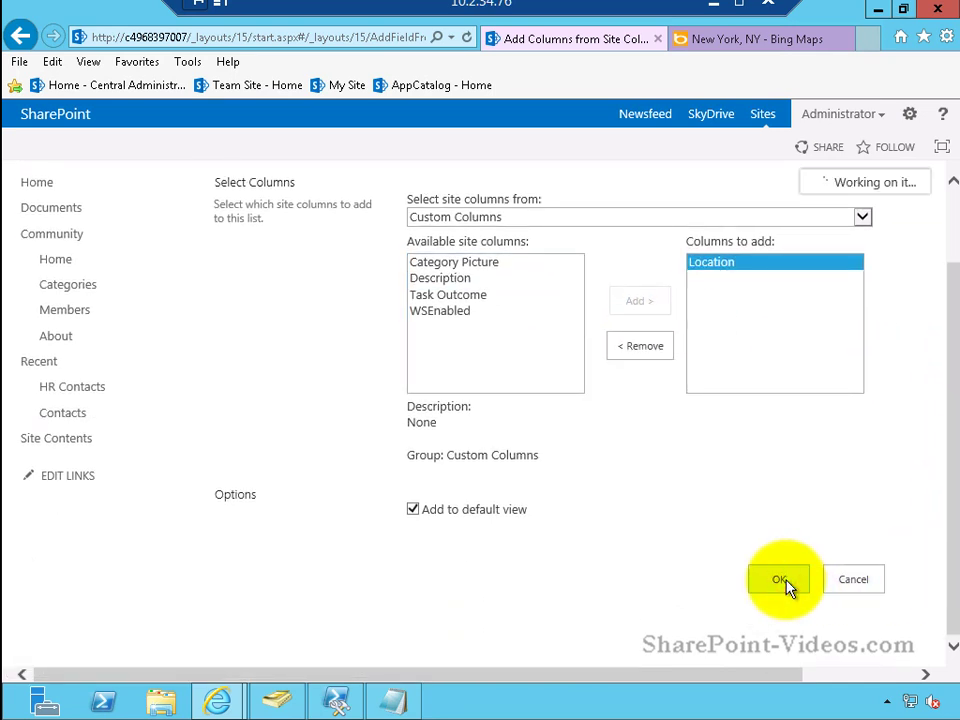
Review the list's columns in settings and return to the HR Contacts list
left_click(952, 500)
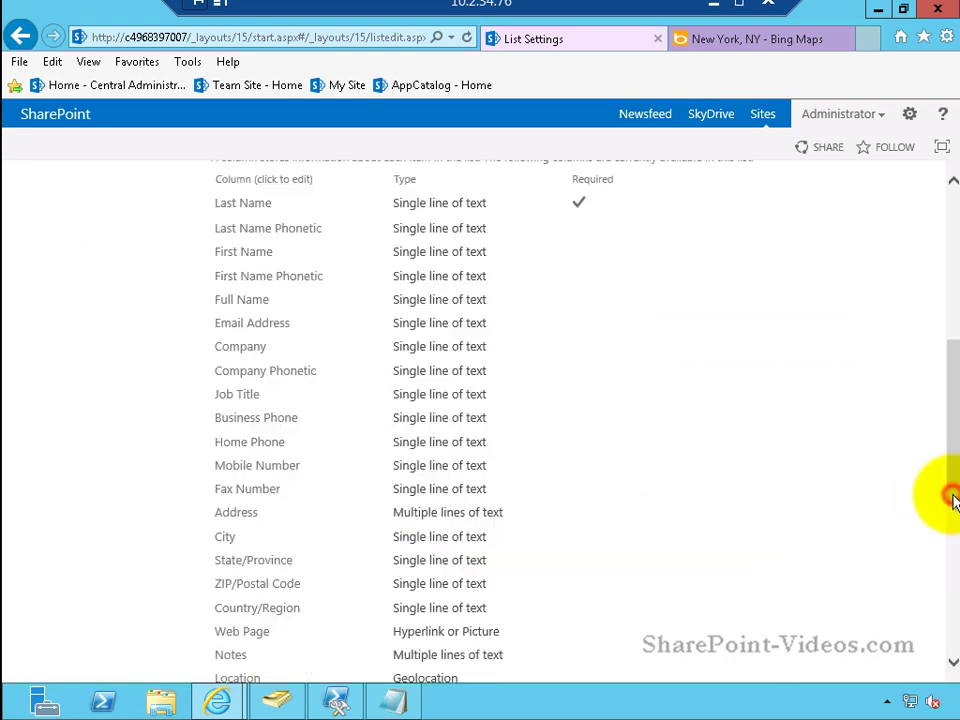
left_click_drag(952, 500, 952, 535)
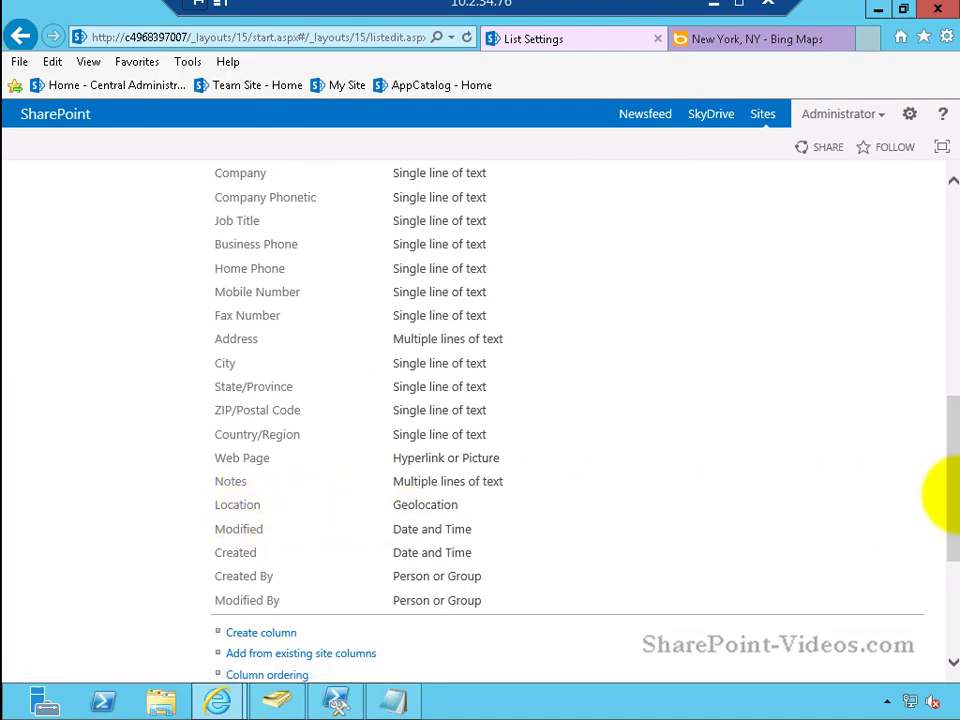
mouse_move(953, 497)
left_mouse_down()
mouse_move(953, 578)
mouse_move(952, 271)
left_mouse_up()
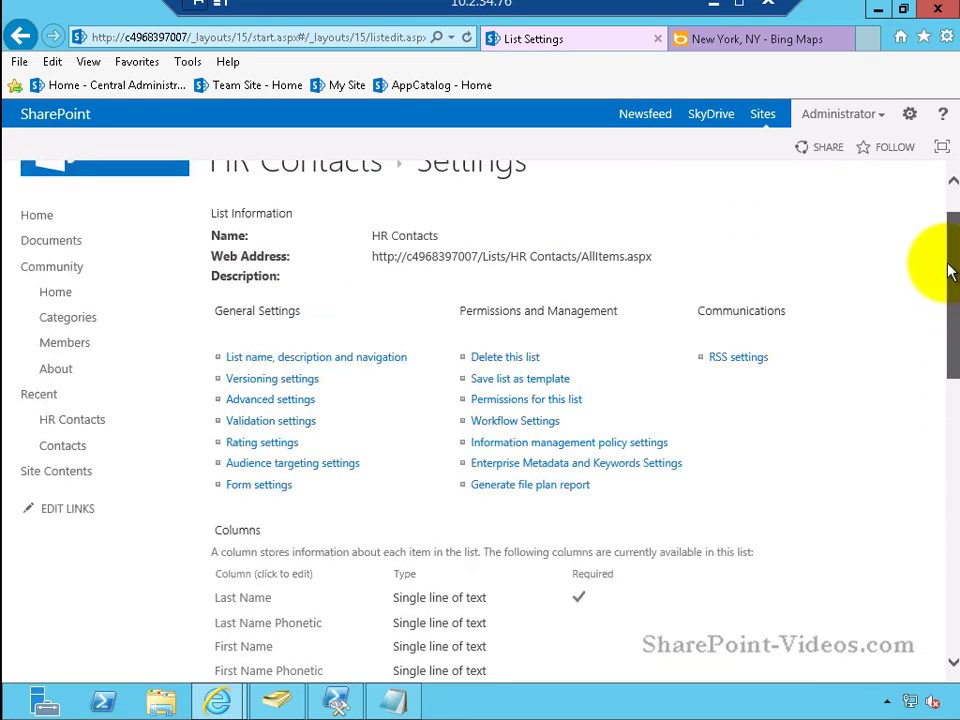
scroll(493, 214, "up", 1)
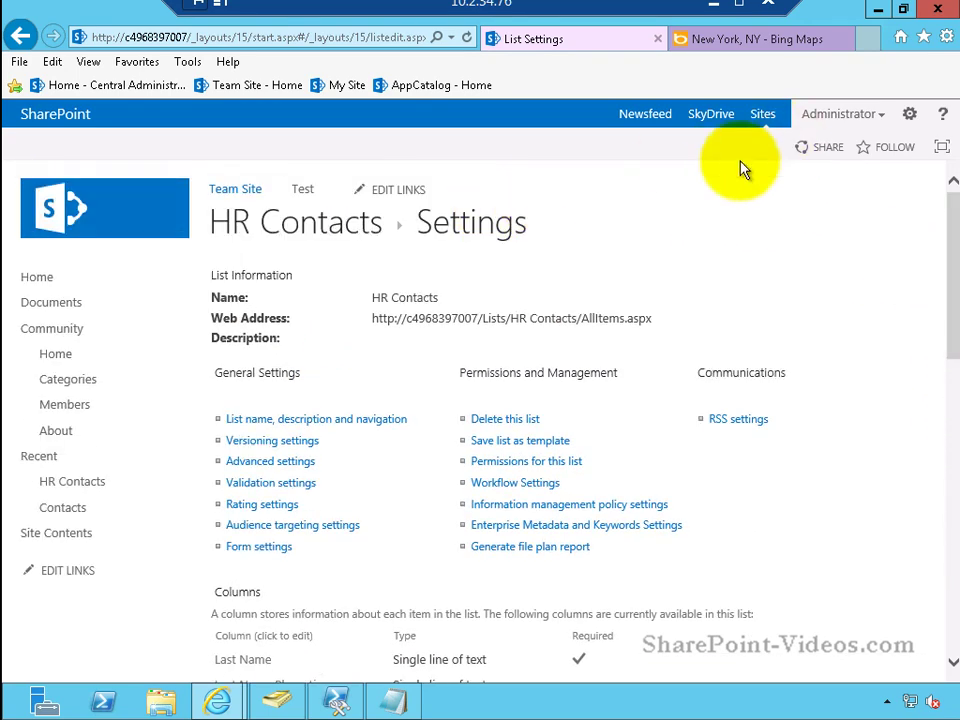
left_click(305, 229)
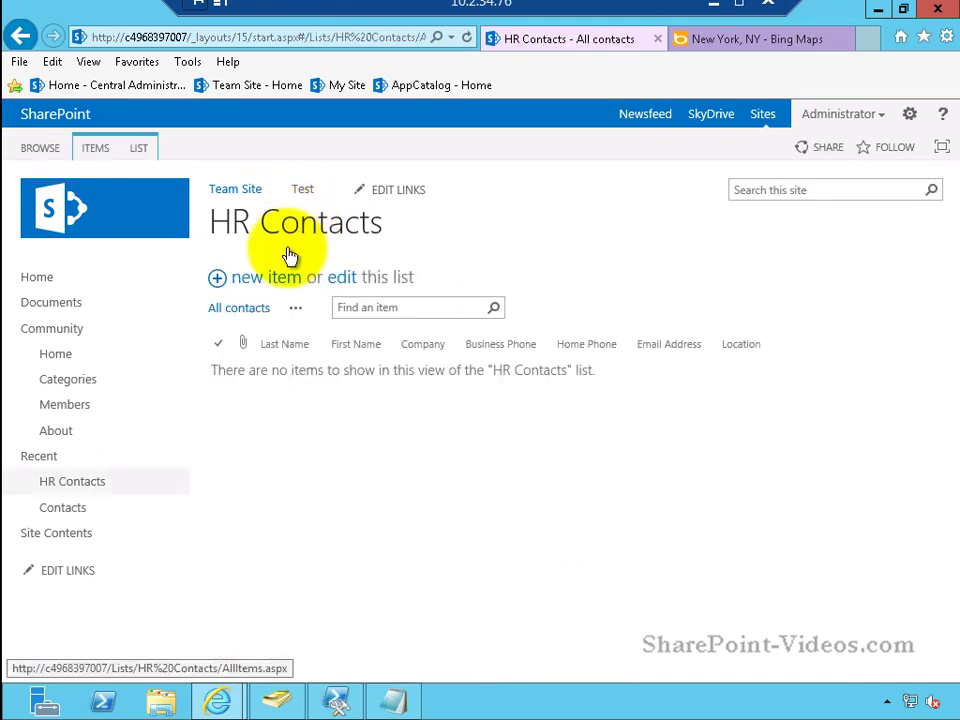
Start a new contact with last name Rehmani and first name Asif
left_click(272, 280)
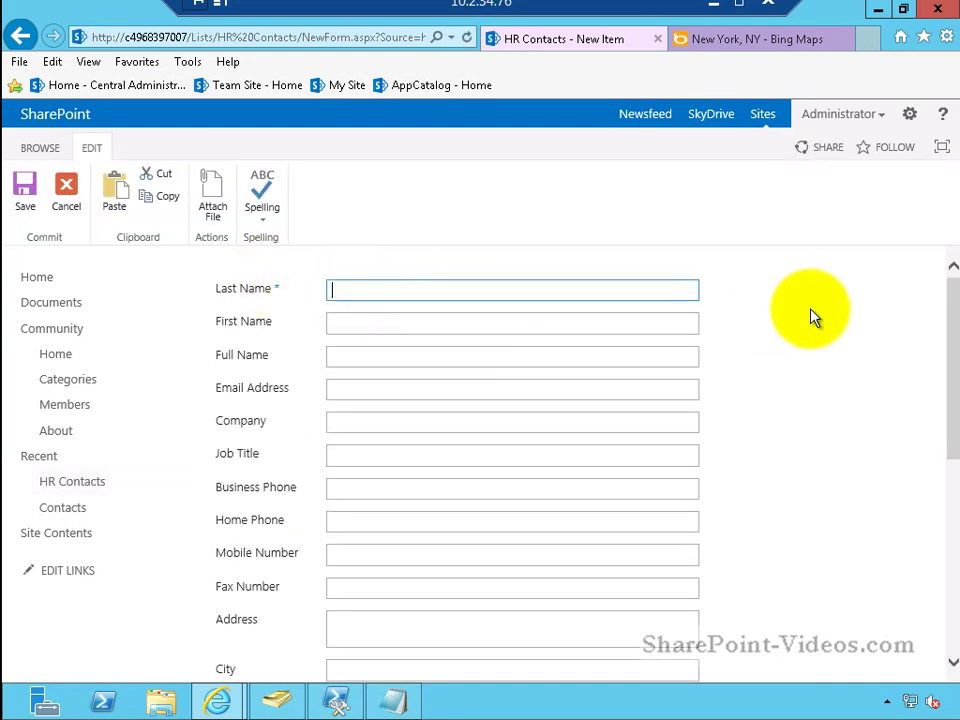
type("Rehmani")
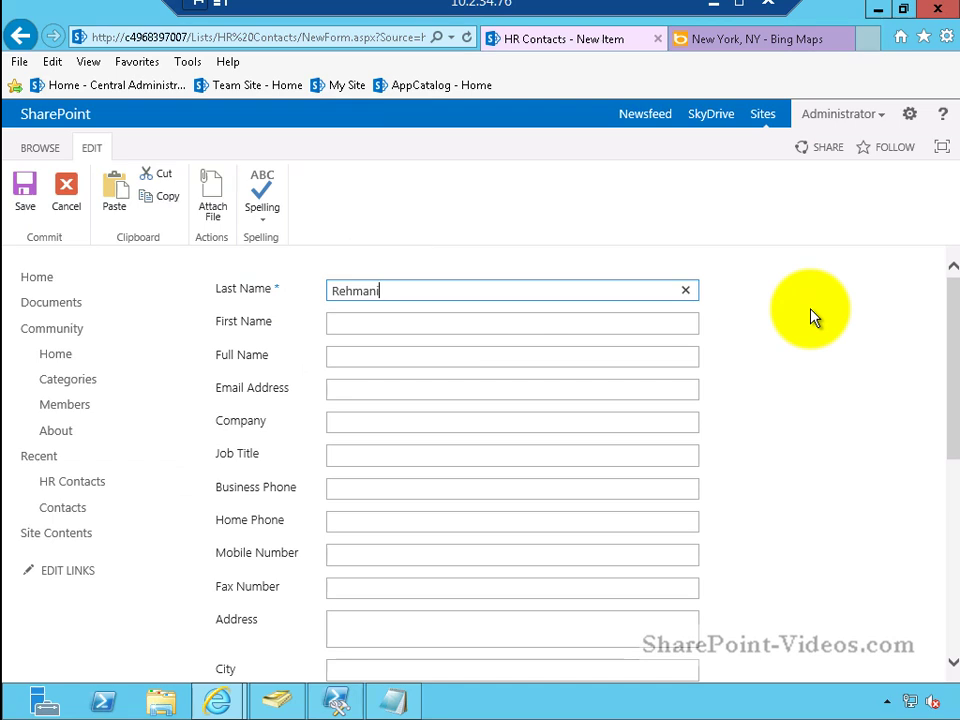
key("Tab")
type("A")
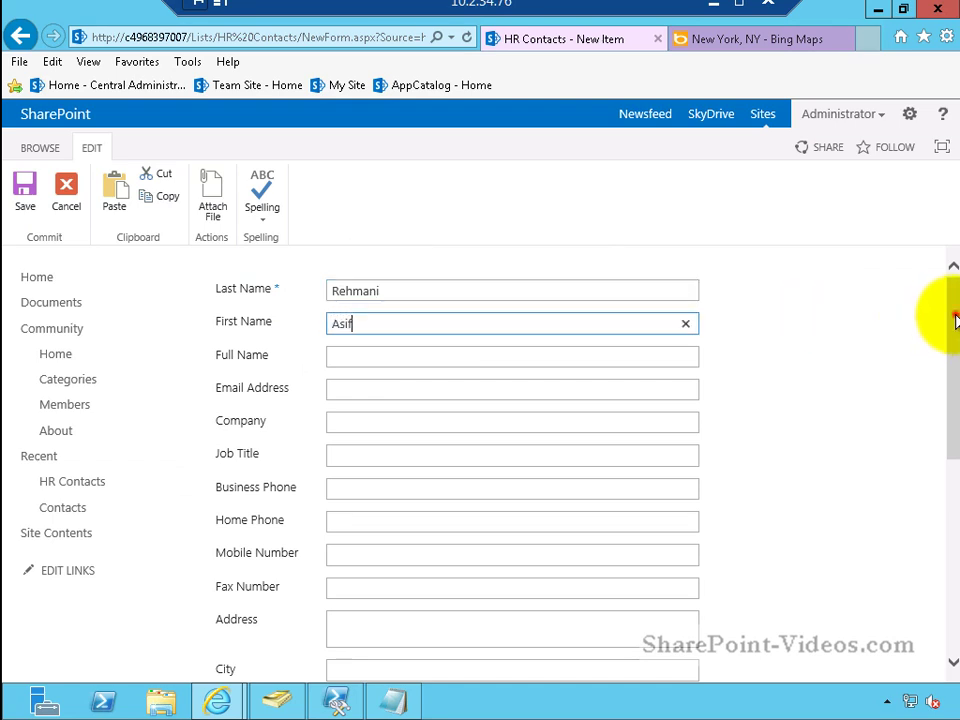
Open the contact's Specify location coordinate entry and go to Bing Maps
left_click_drag(945, 403, 945, 643)
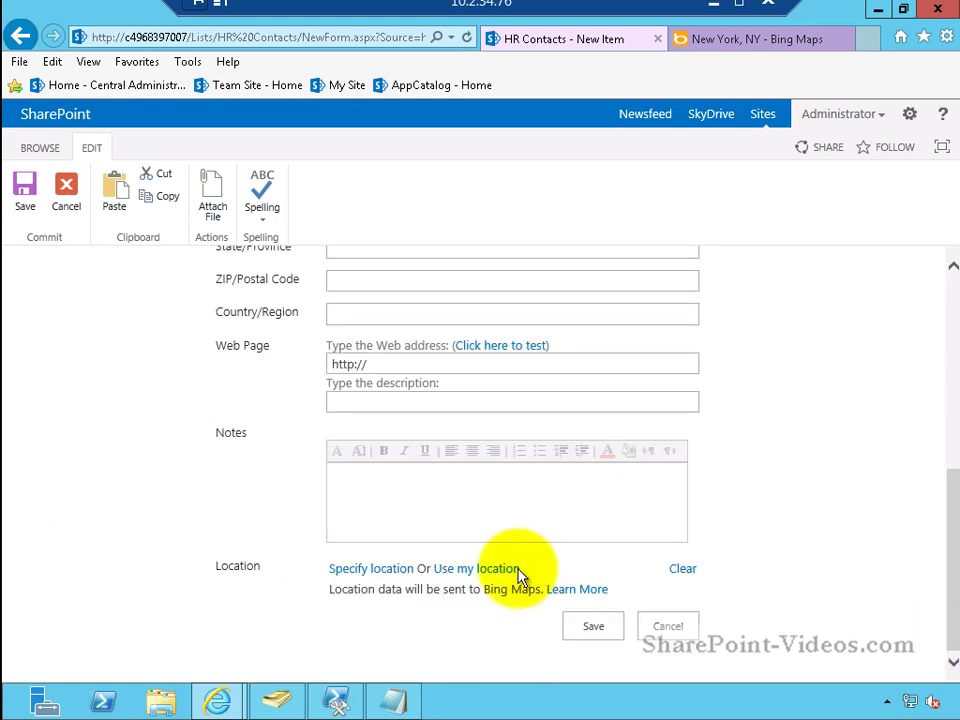
left_click(388, 570)
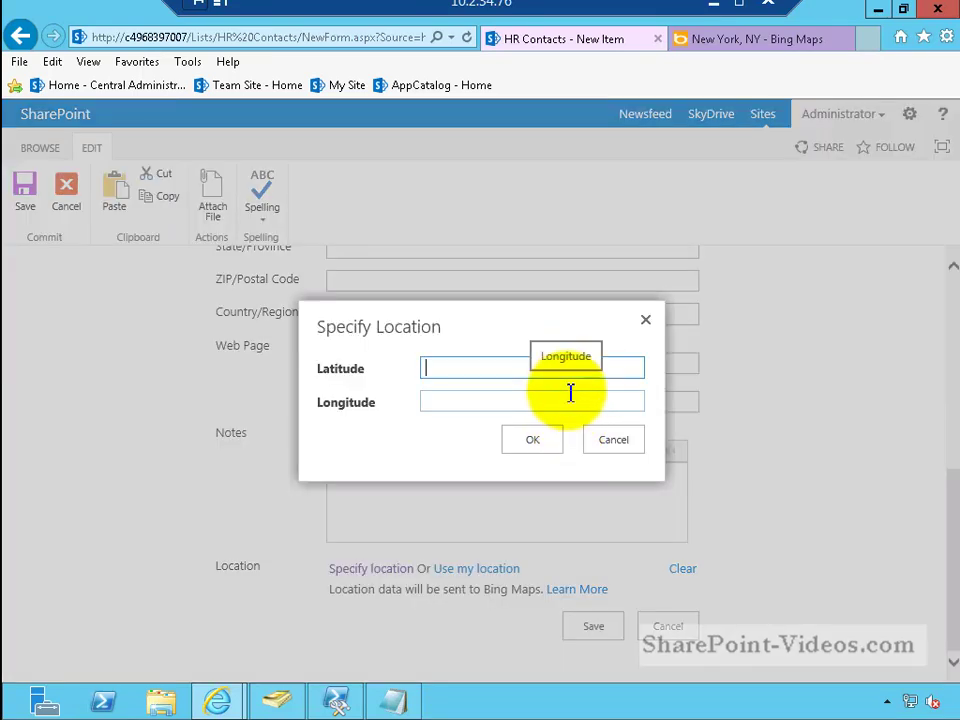
left_click(717, 45)
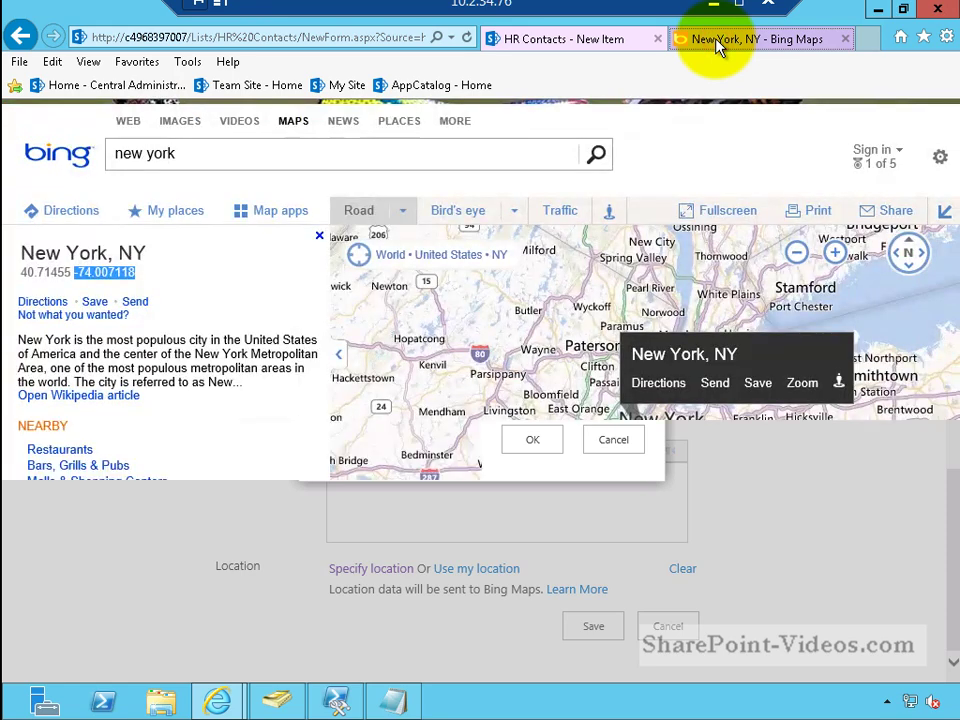
Search Bing Maps for Chicago instead of New York
left_click(212, 153)
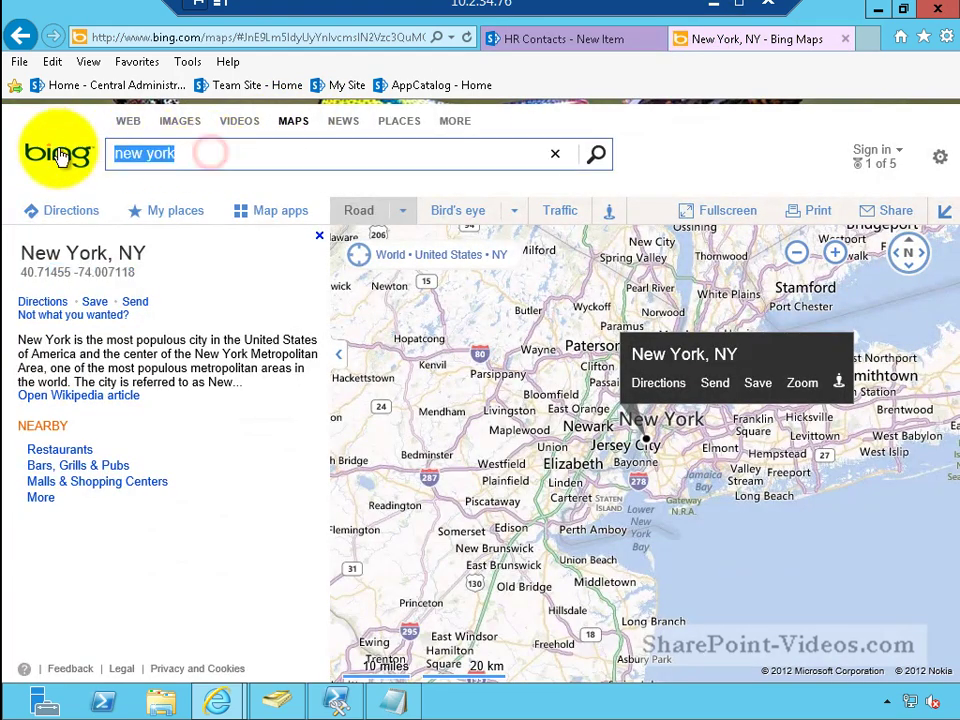
type("cago")
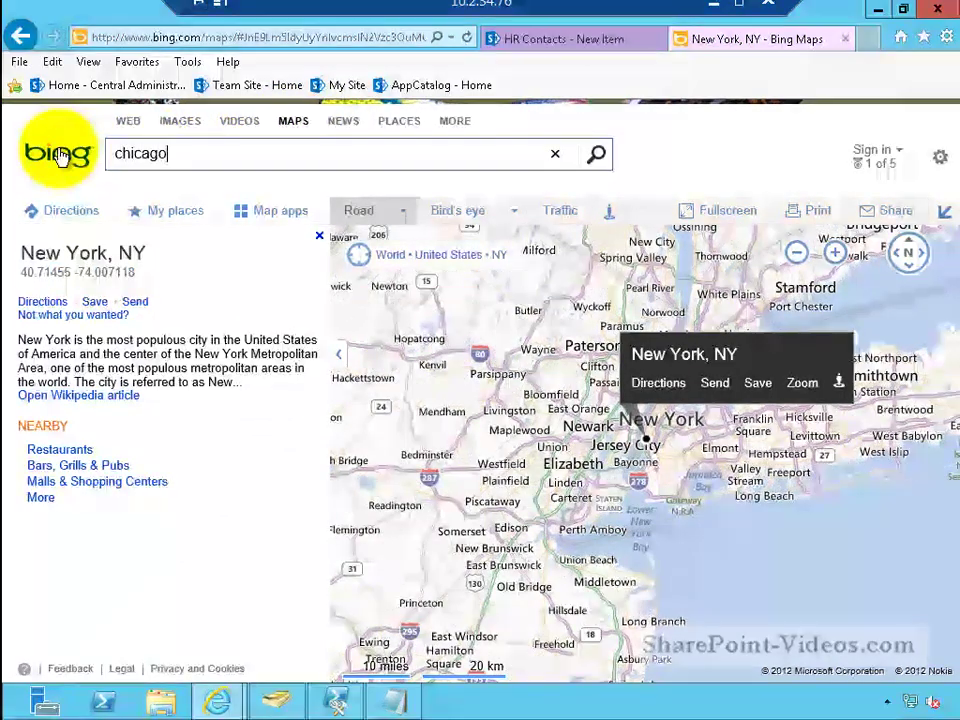
key("Return")
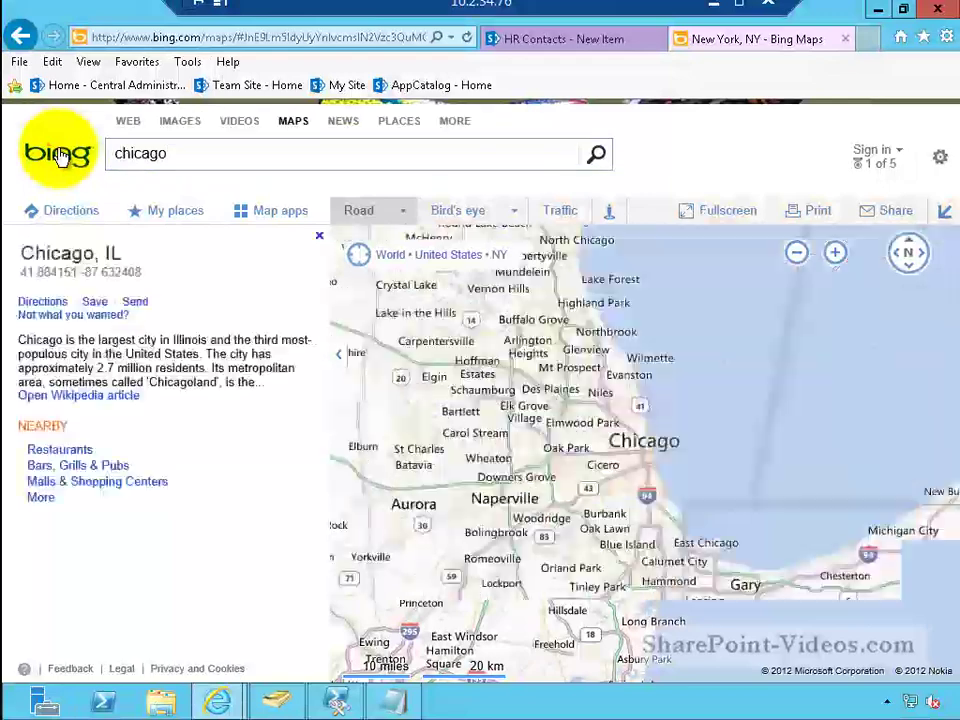
Paste Chicago's latitude 41.884151 into the dialog and select its longitude -87.632408
double_click(108, 279)
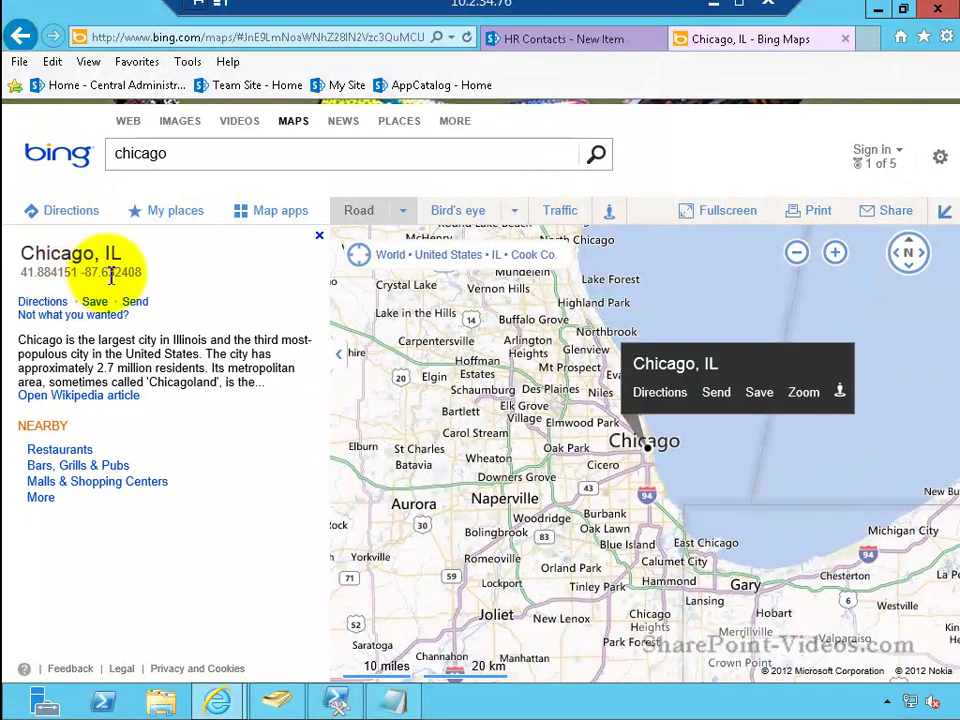
left_click_drag(108, 272, 33, 275)
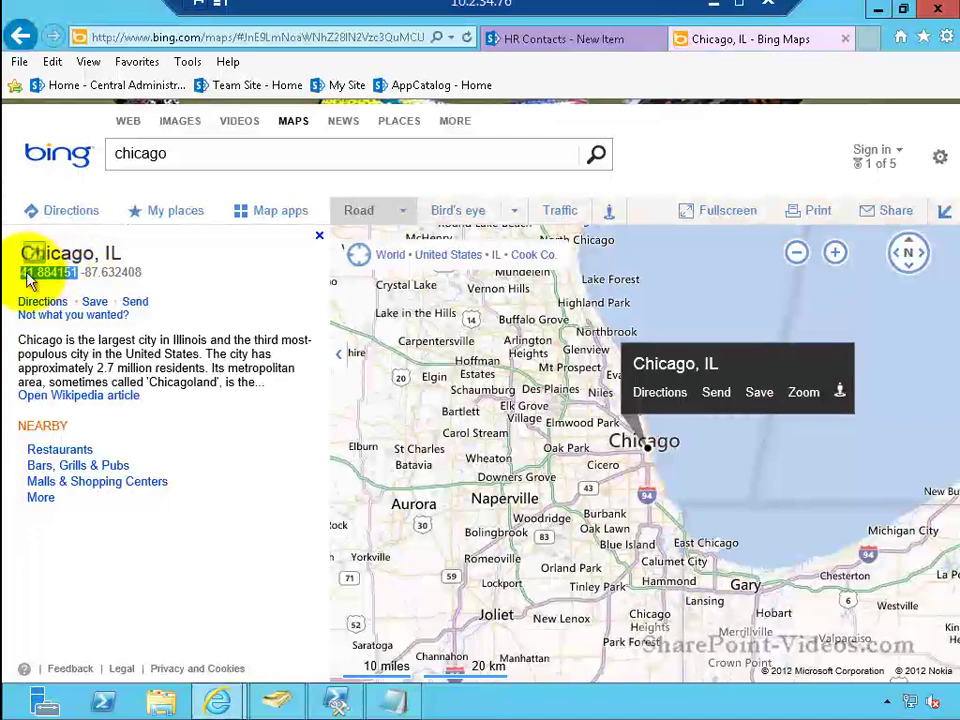
left_click(568, 40)
type("41.884151")
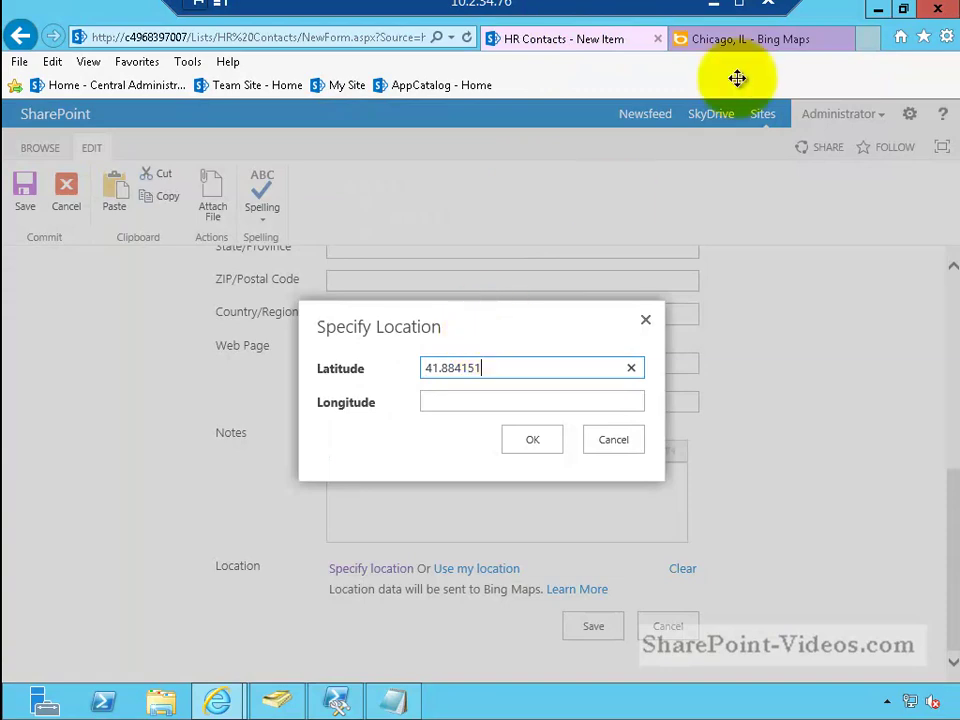
left_click(740, 45)
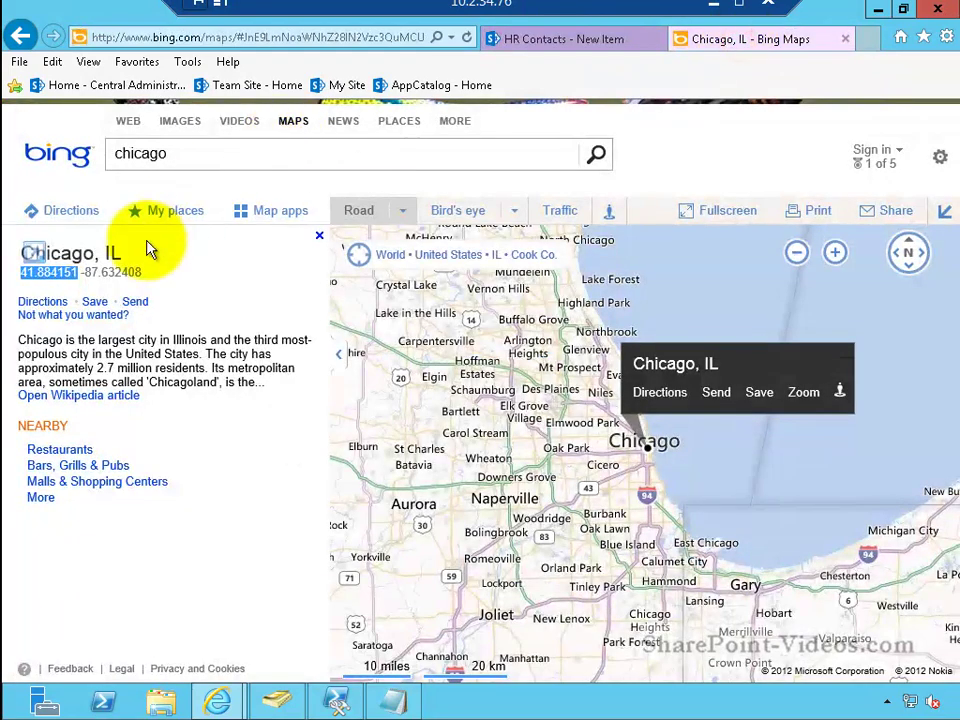
mouse_move(143, 273)
left_mouse_down()
mouse_move(86, 285)
mouse_move(453, 368)
mouse_move(437, 400)
left_mouse_up()
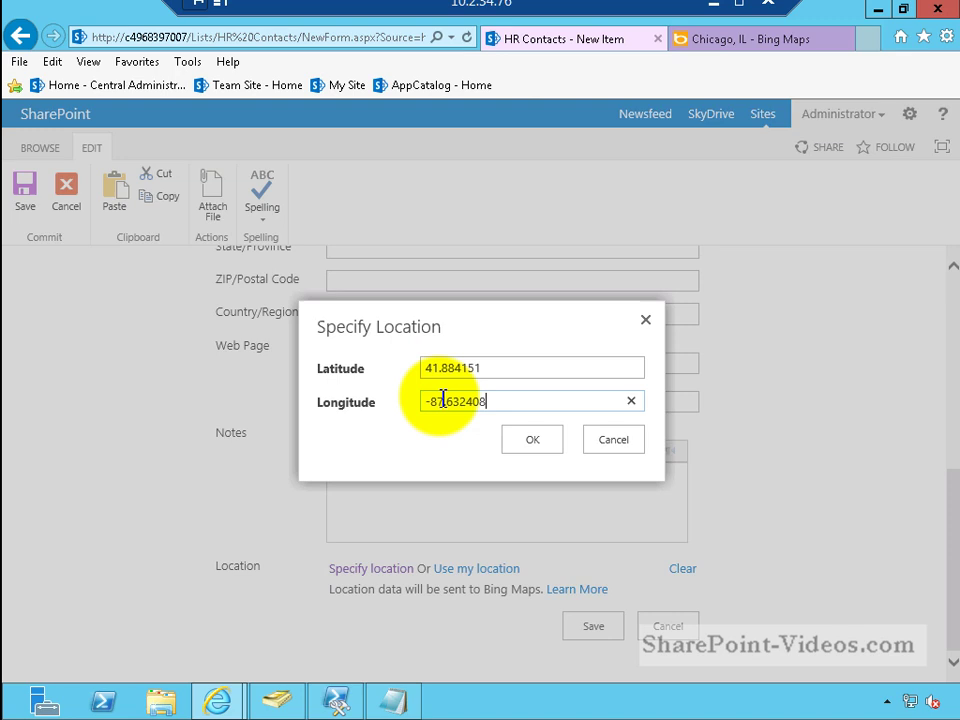
Confirm the Chicago coordinates and save the contact Asif Rehmani
left_click(546, 442)
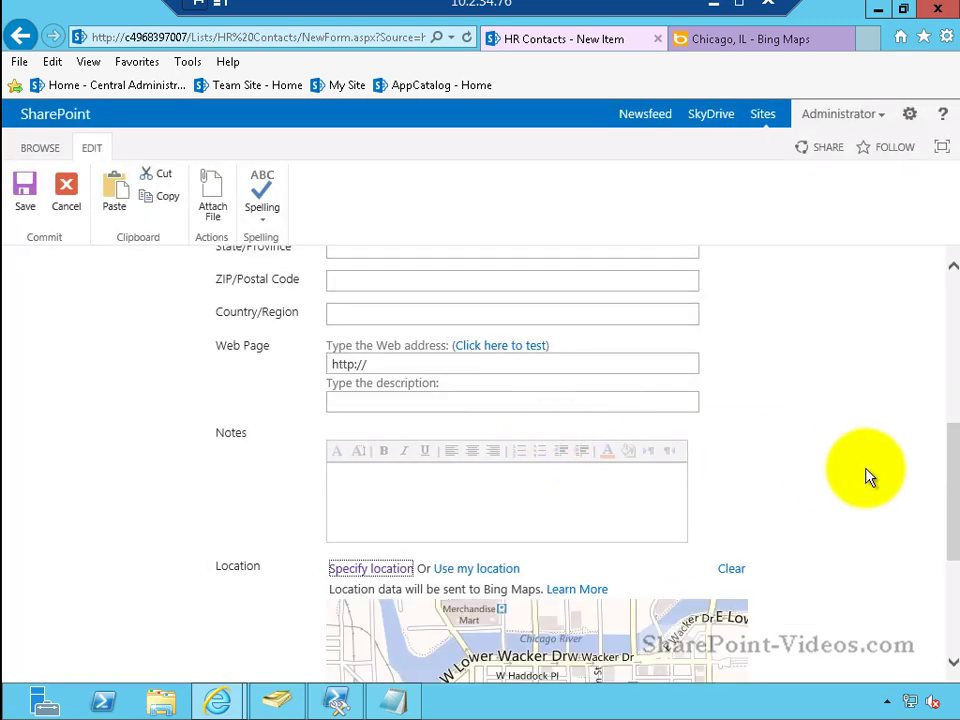
left_click_drag(955, 460, 943, 574)
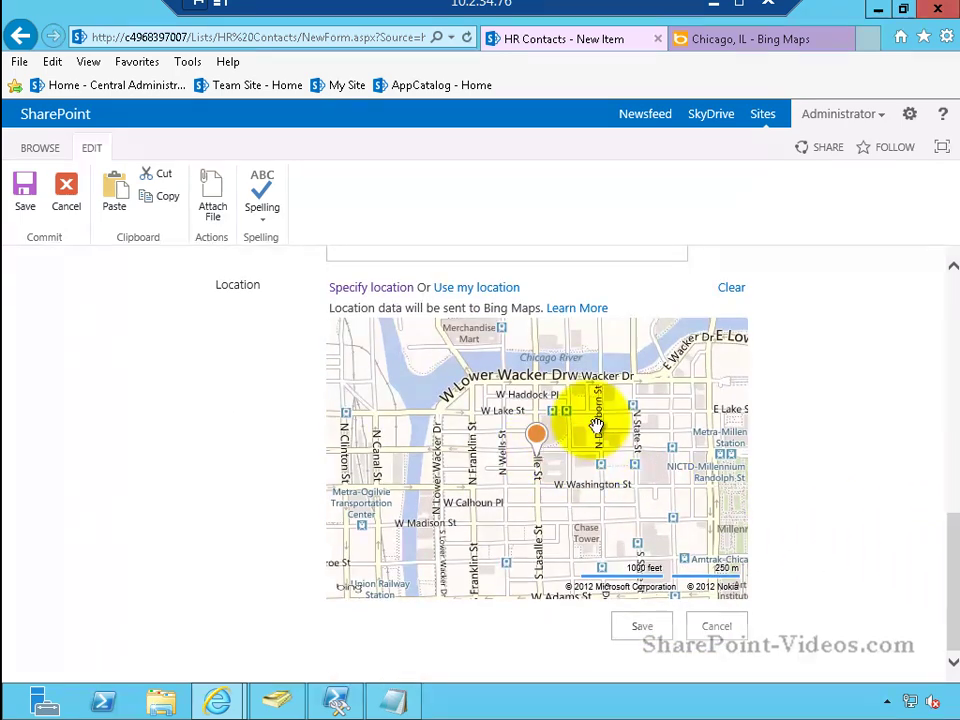
left_click(630, 625)
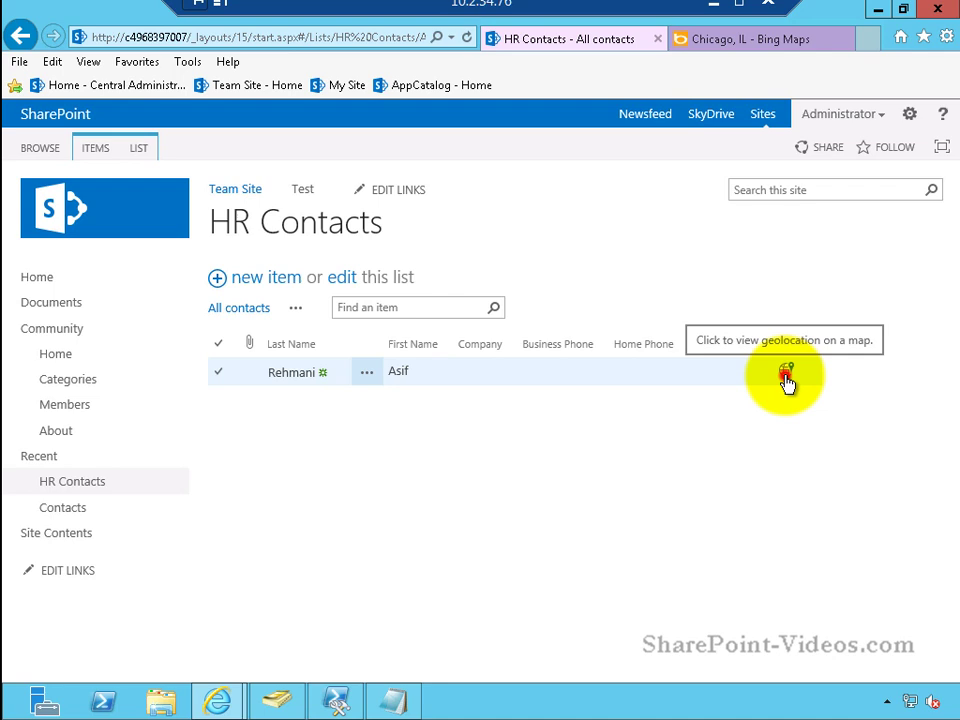
Preview Rehmani's Chicago location on the map, then show the LIST commands
left_click(786, 374)
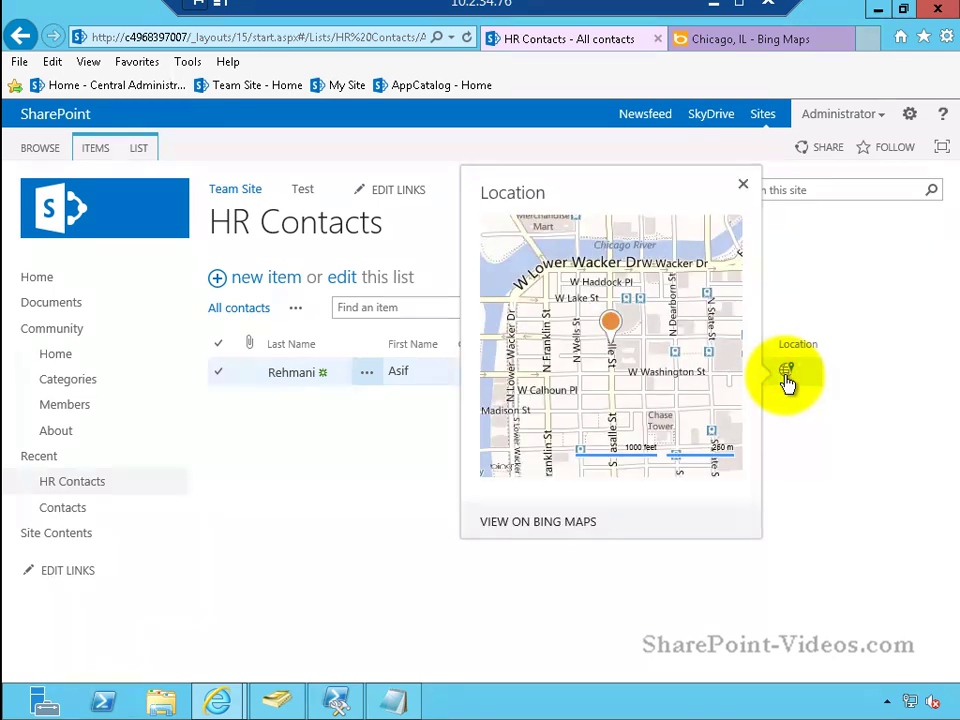
left_click(810, 477)
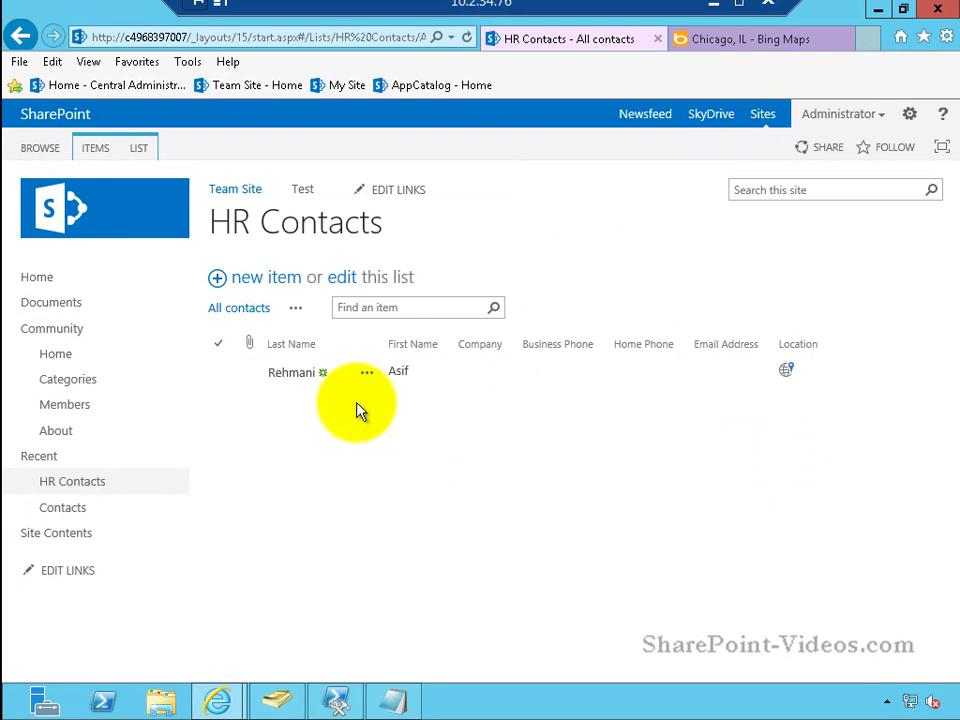
left_click(140, 148)
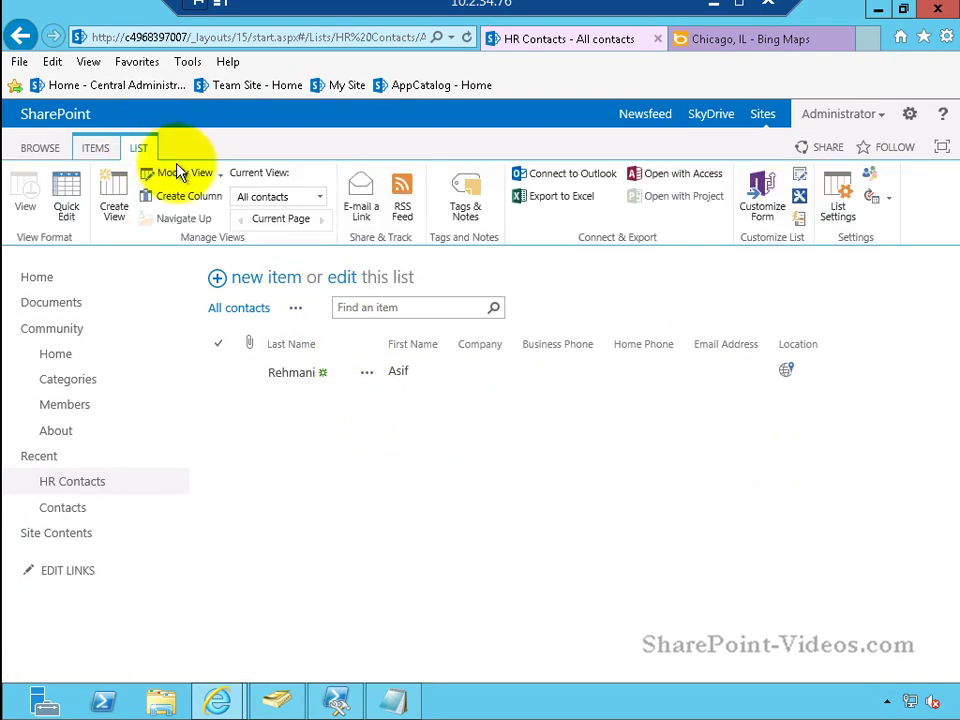
Start a new Map View of HR Contacts named 'People location map'
left_click(122, 204)
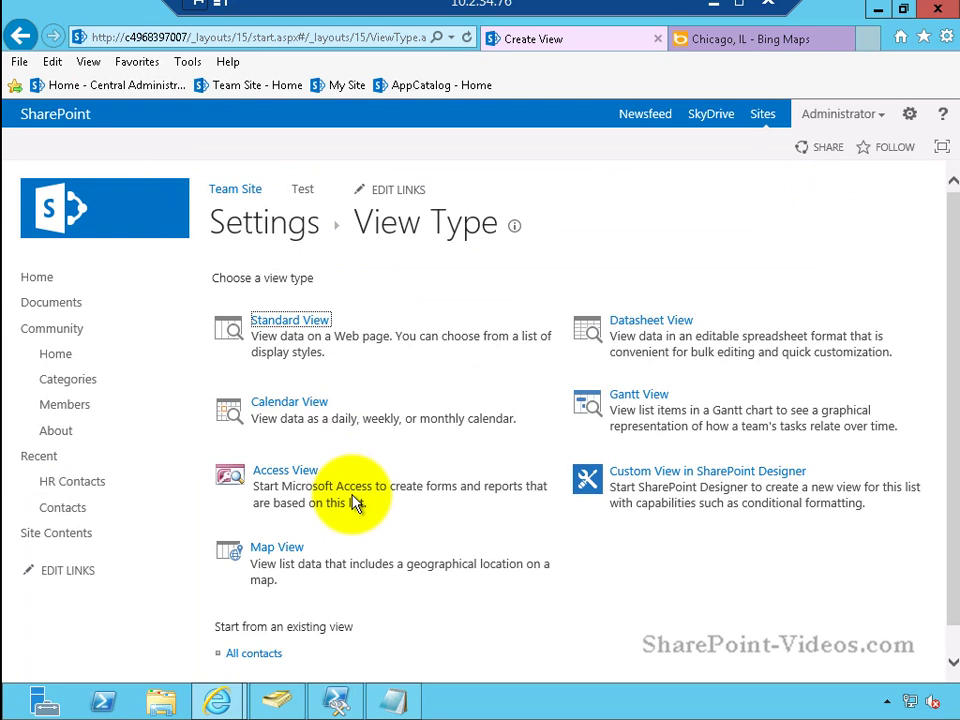
left_click(290, 555)
type("People location map")
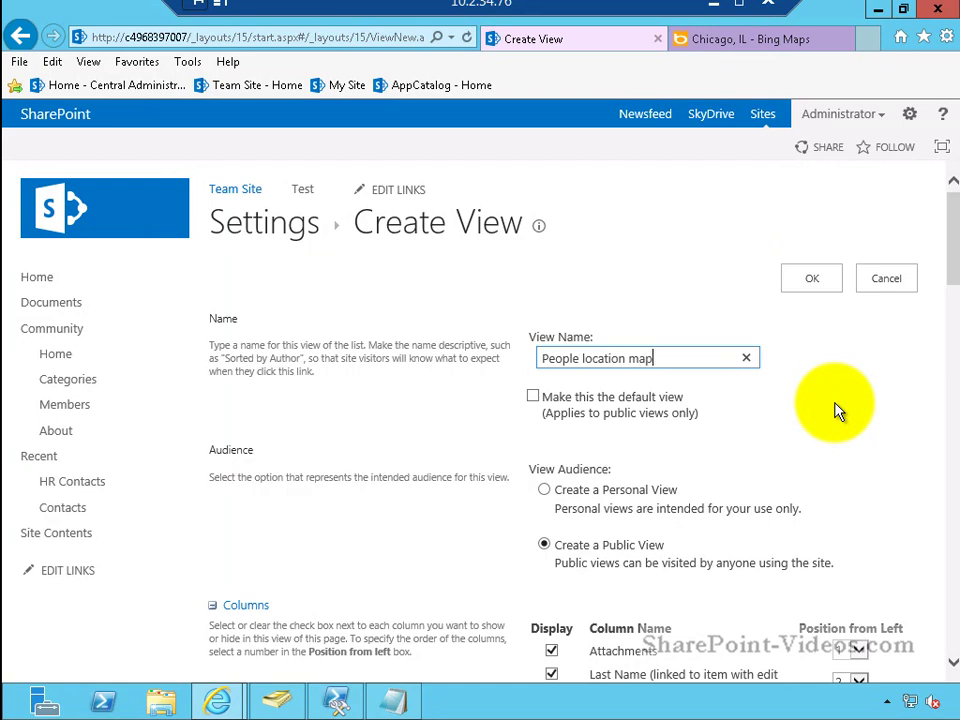
Review the column settings and create the People location map view
left_click(953, 392)
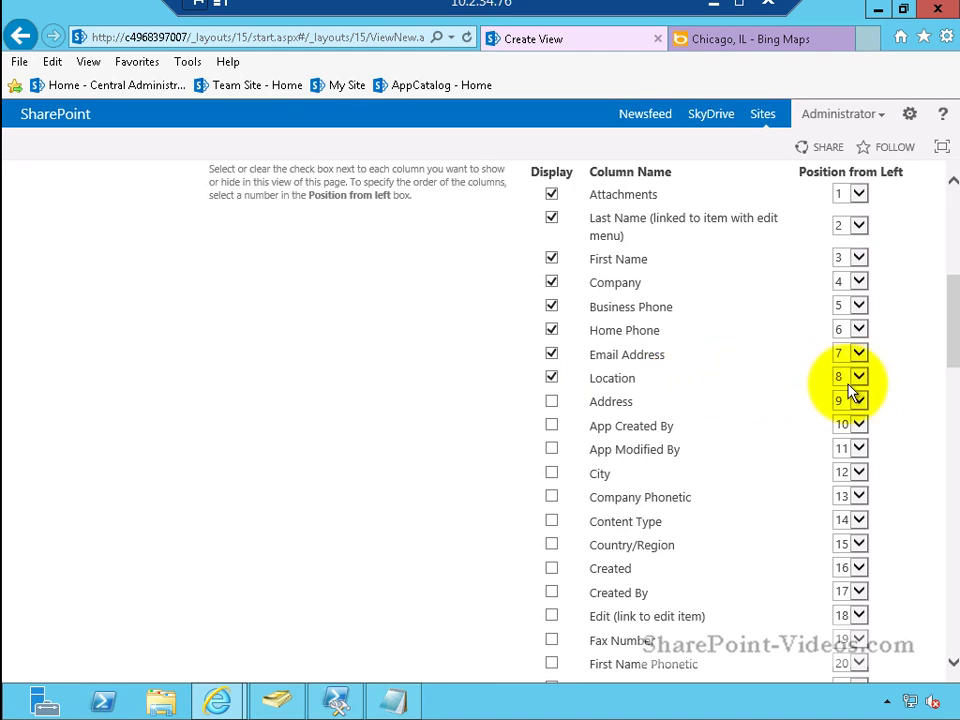
left_click(951, 246)
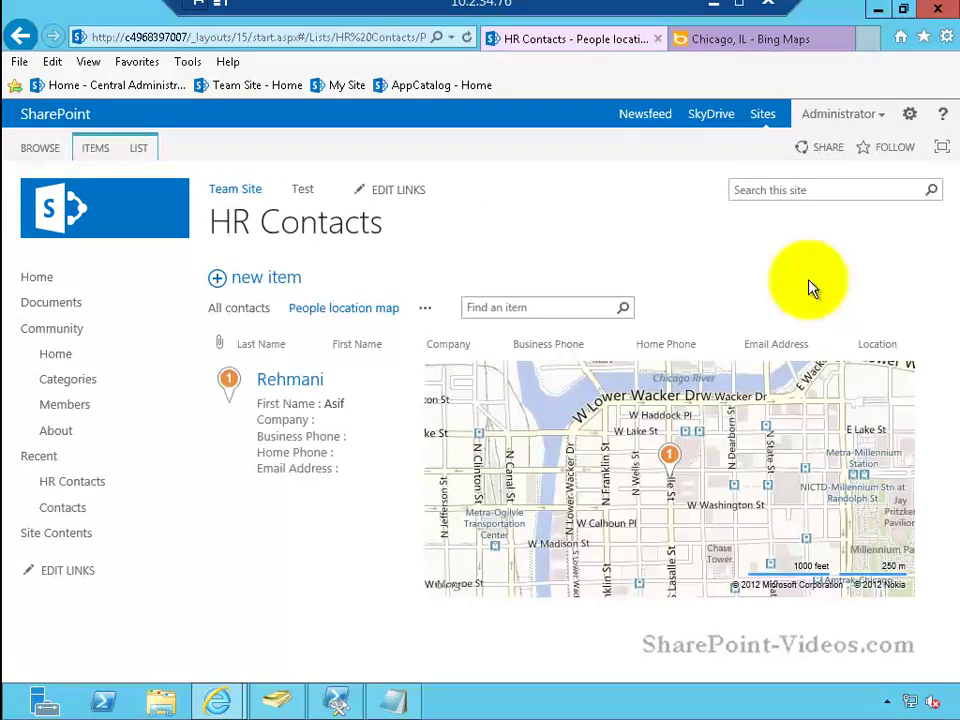
View Rehmani's map pin details, then begin a second new contact item
left_click(658, 488)
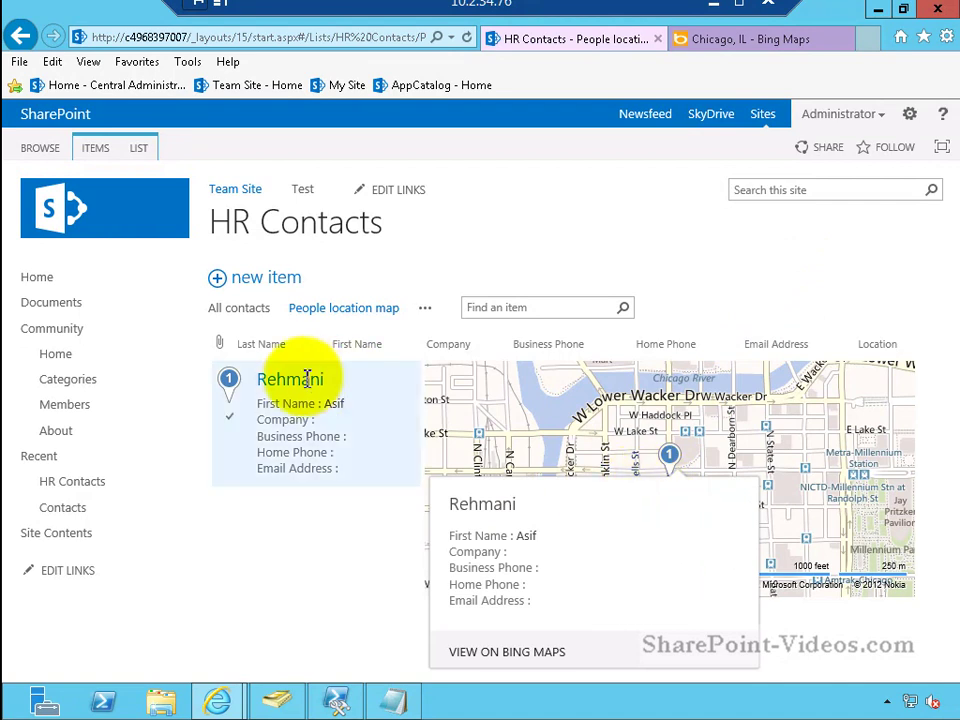
left_click(285, 285)
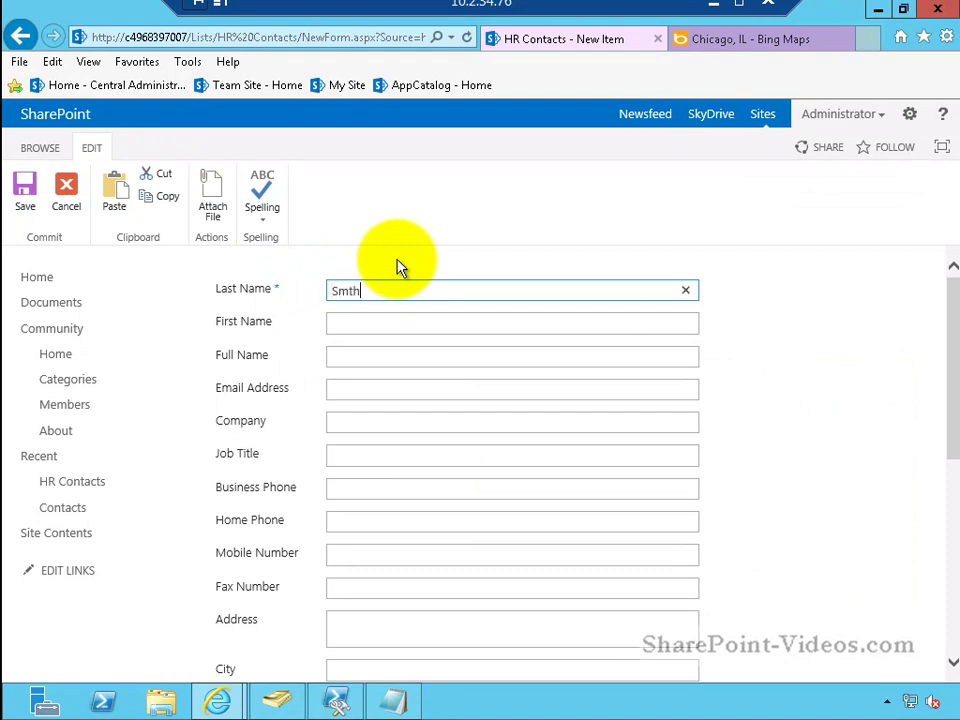
Enter Last Name 'Smith' and First Name 'Tom', then open the Specify location coordinates entry
type("h")
key("Tab")
type("Tom")
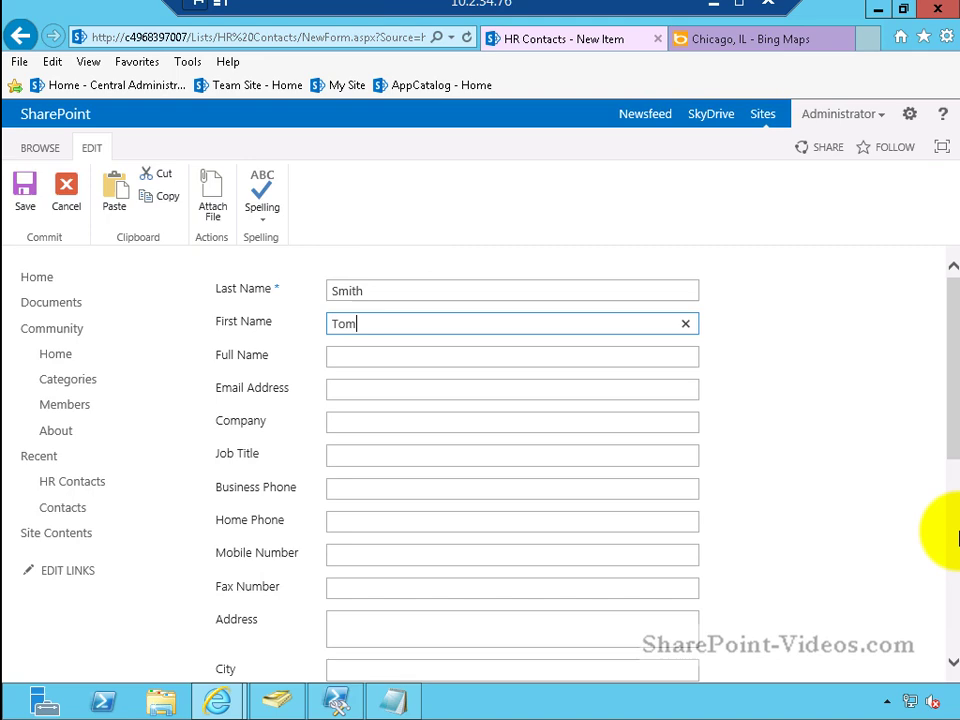
left_click(951, 535)
left_click_drag(958, 525, 956, 574)
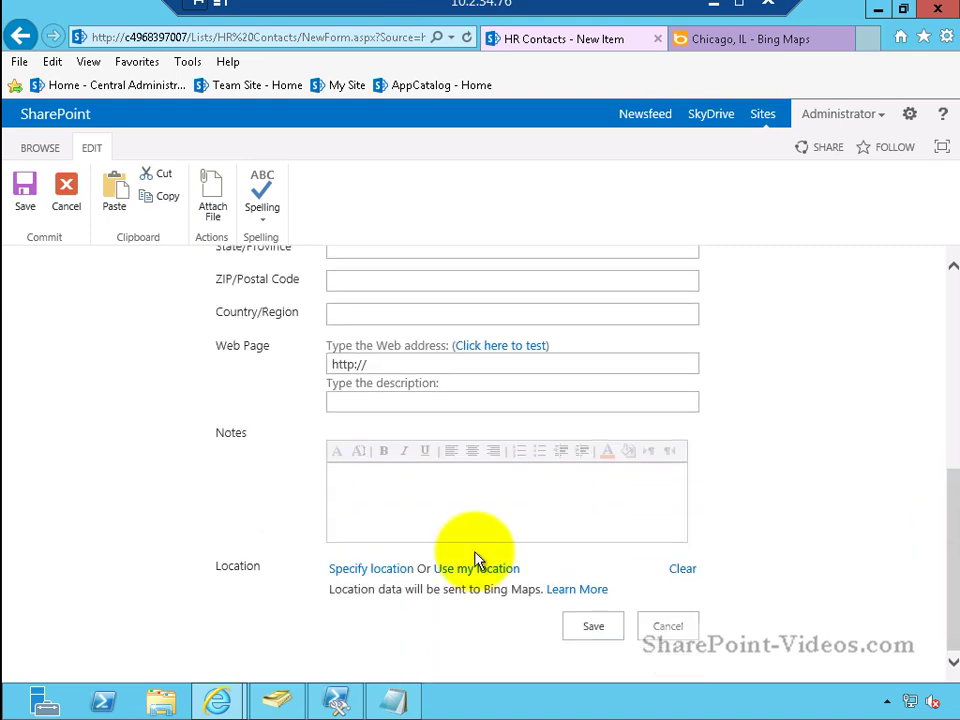
left_click(391, 574)
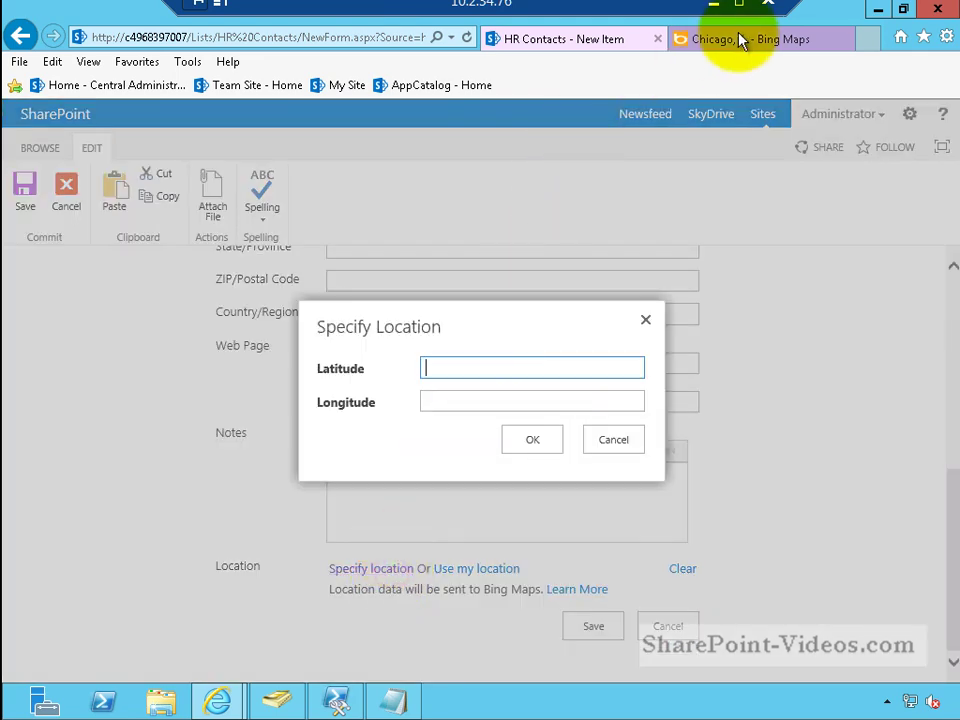
Search Bing Maps for 'new york' to find its coordinates
left_click(745, 40)
left_click(208, 148)
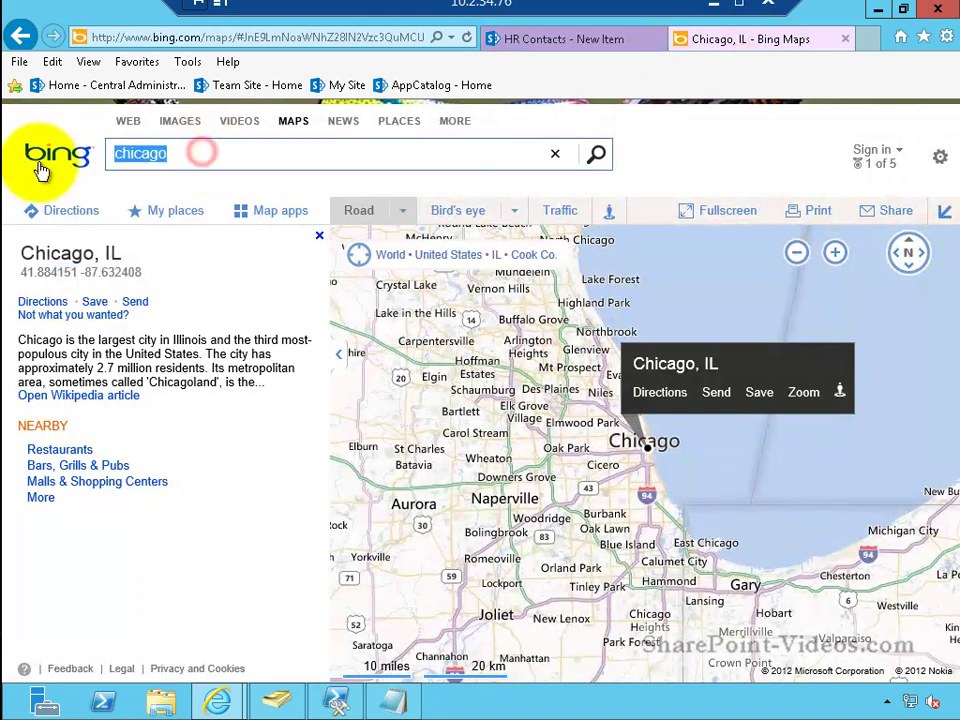
type("new you")
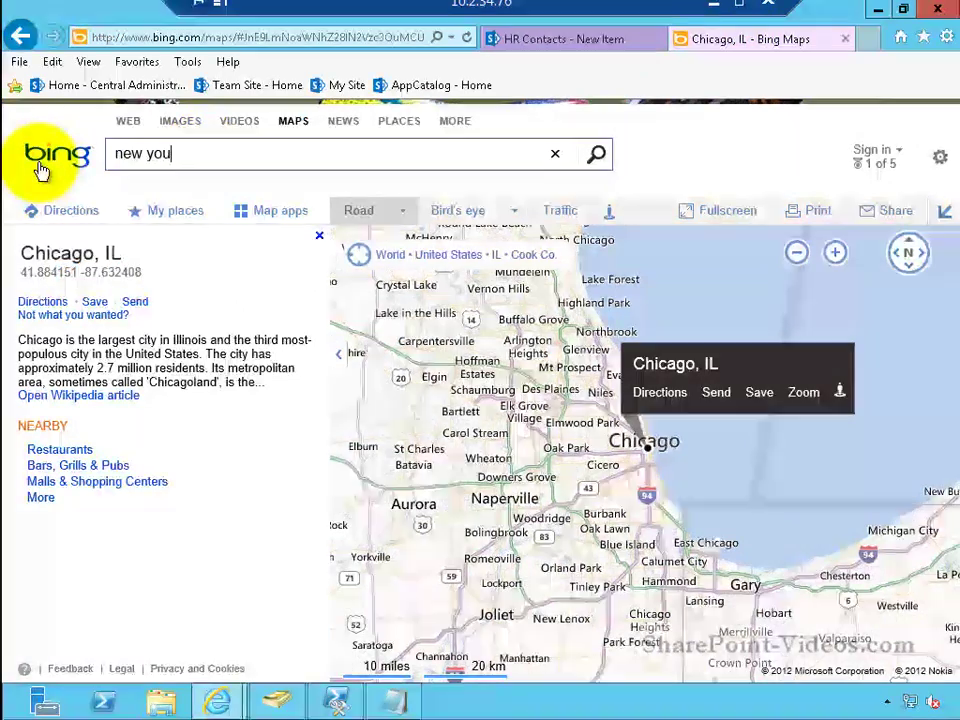
key("BackSpace")
type("rk")
key("Return")
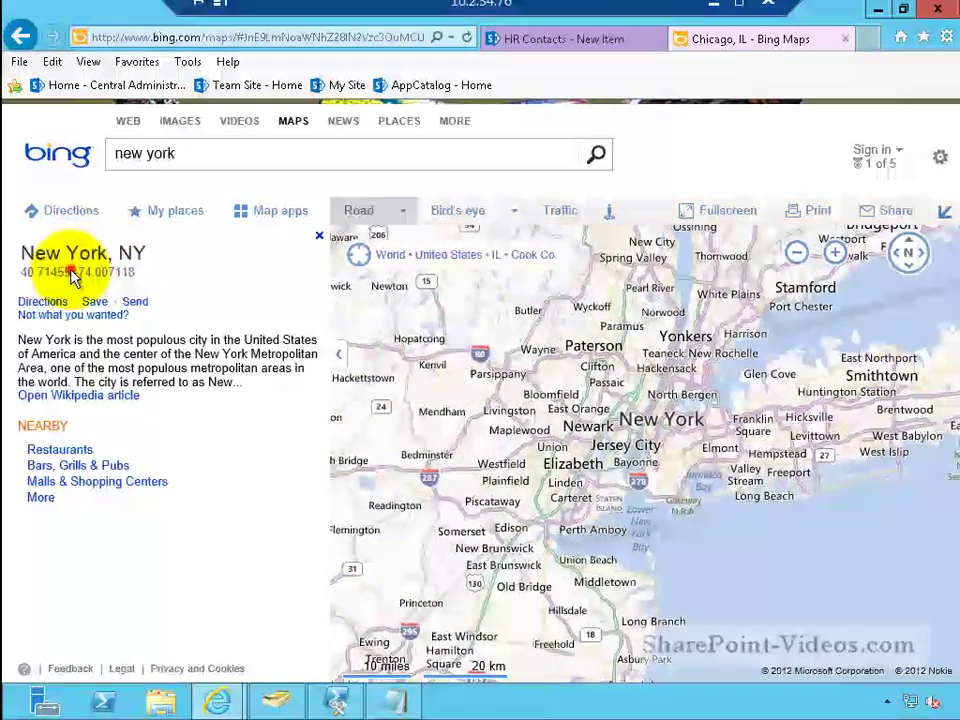
Copy New York's latitude and longitude into Tom Smith's location, confirm, and save the contact
left_click_drag(72, 278, 36, 272)
key("ctrl+c")
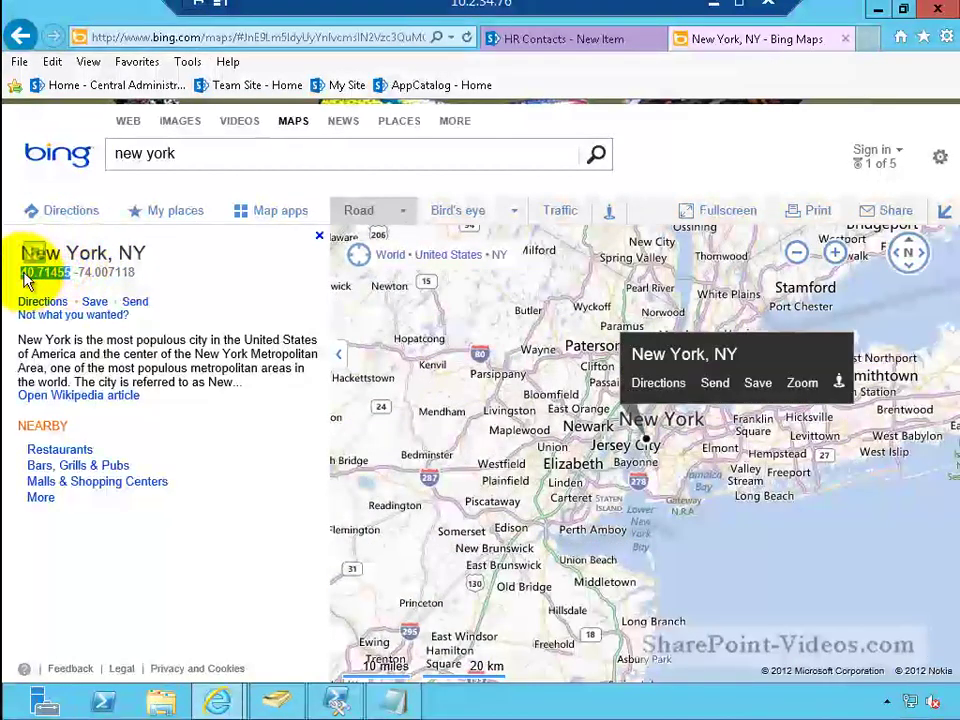
left_click(590, 40)
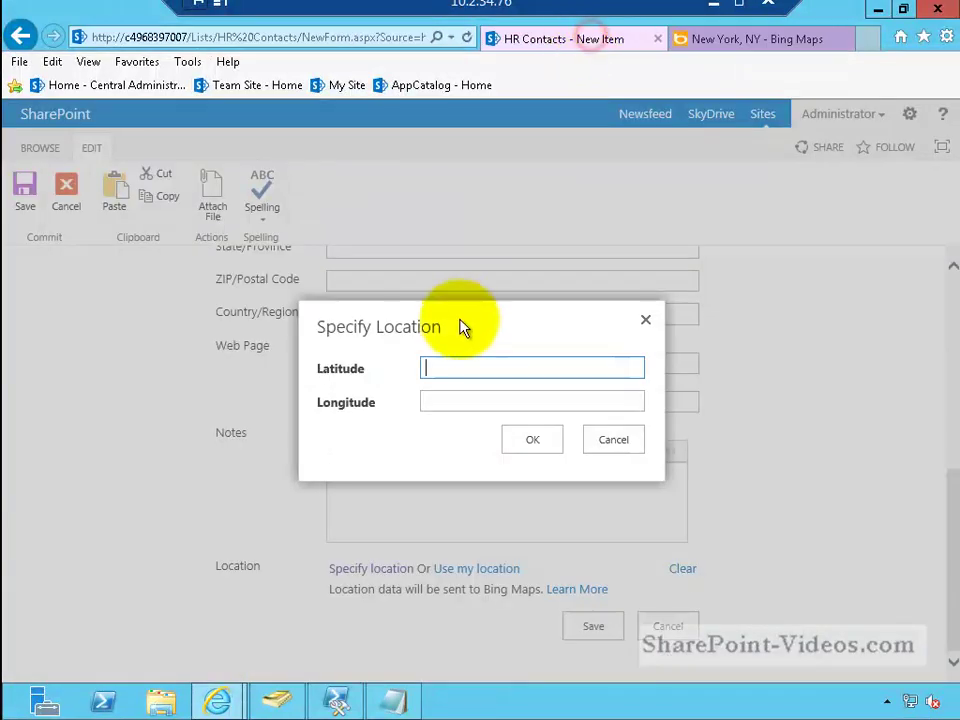
key("ctrl+v")
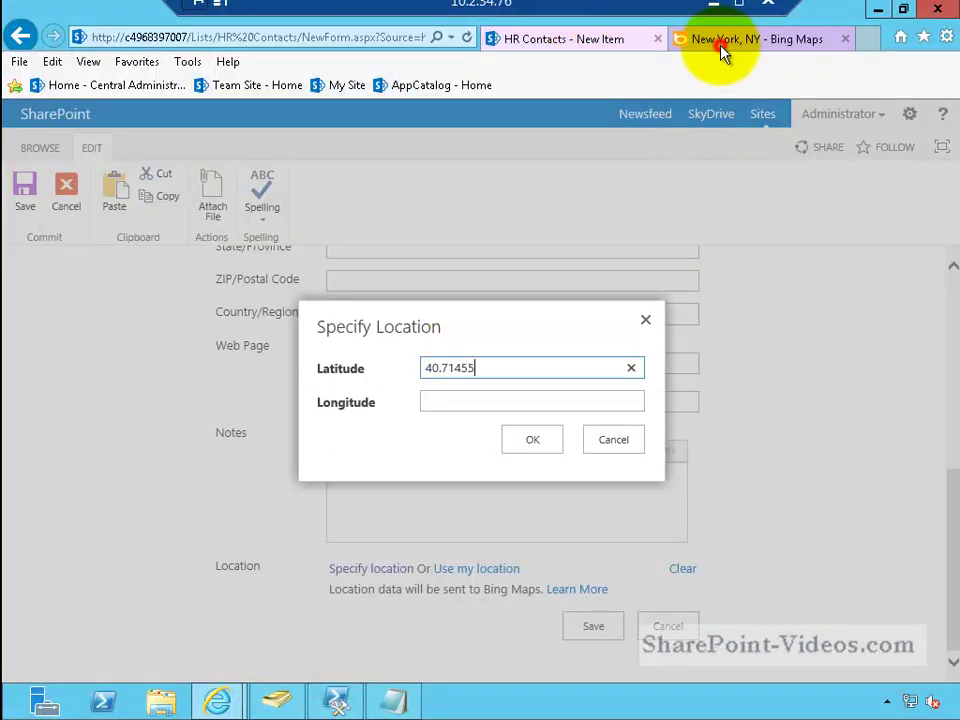
left_click(720, 44)
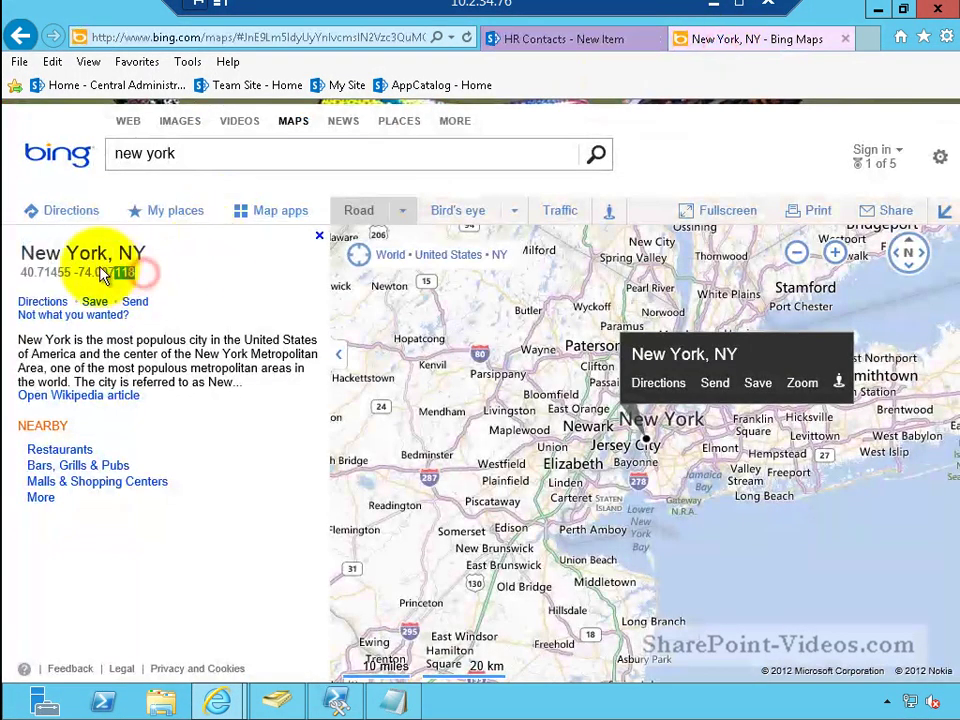
left_click_drag(145, 278, 78, 273)
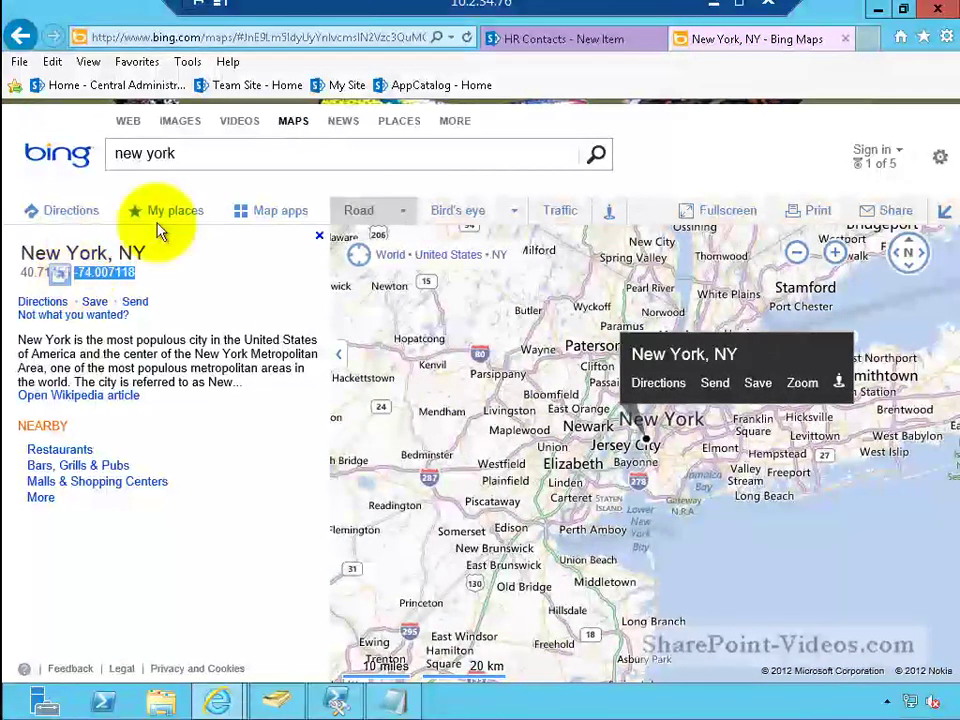
left_click(550, 39)
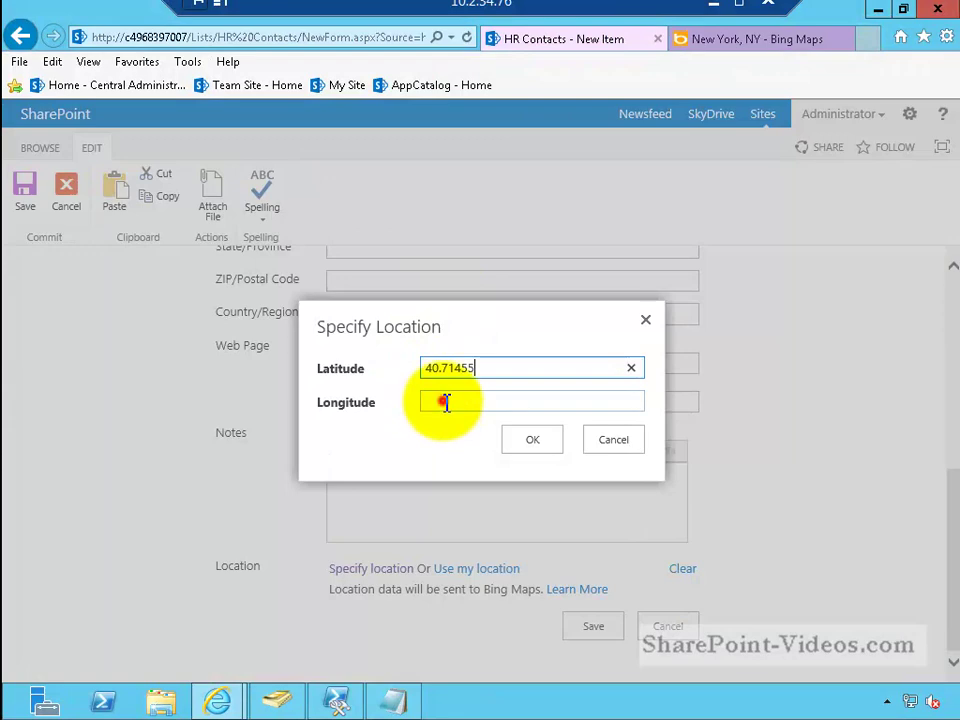
left_click(444, 401)
type("-74.007118")
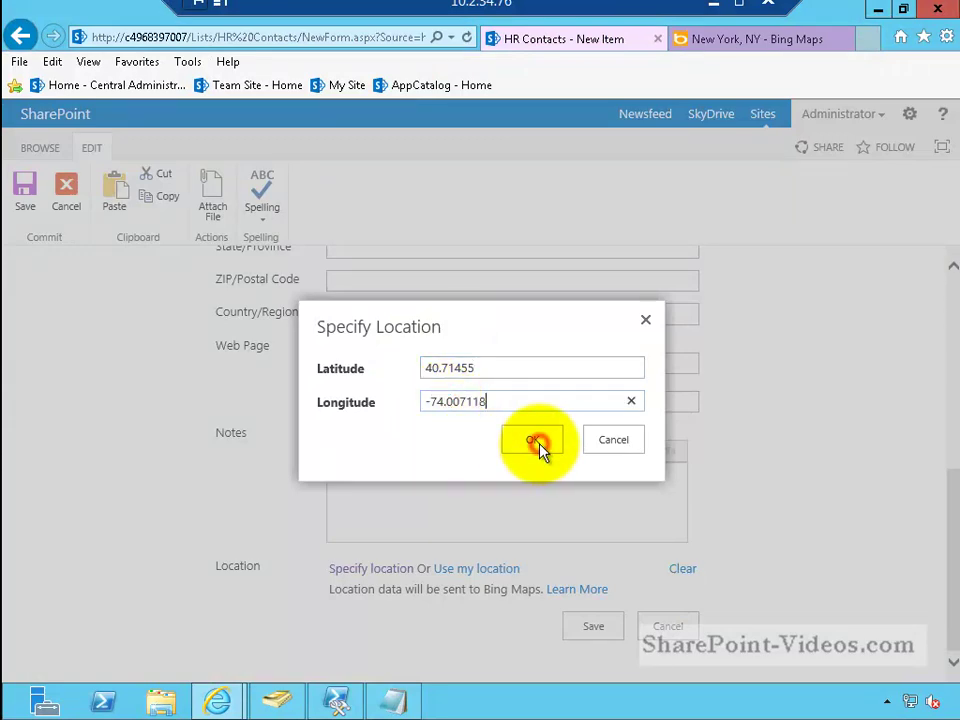
left_click(537, 441)
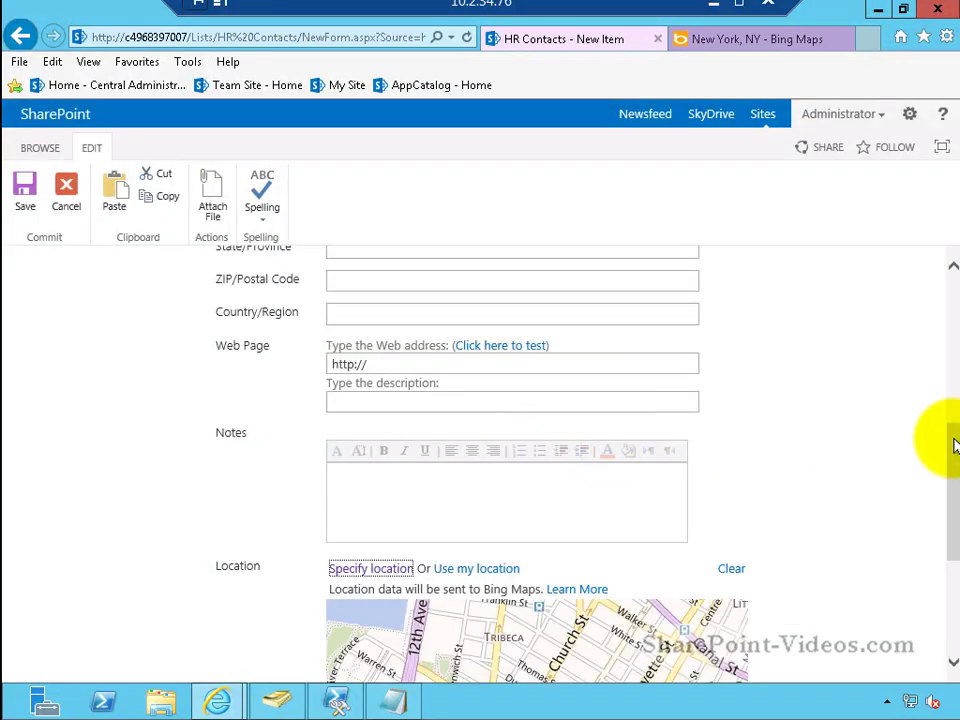
left_click_drag(953, 445, 945, 538)
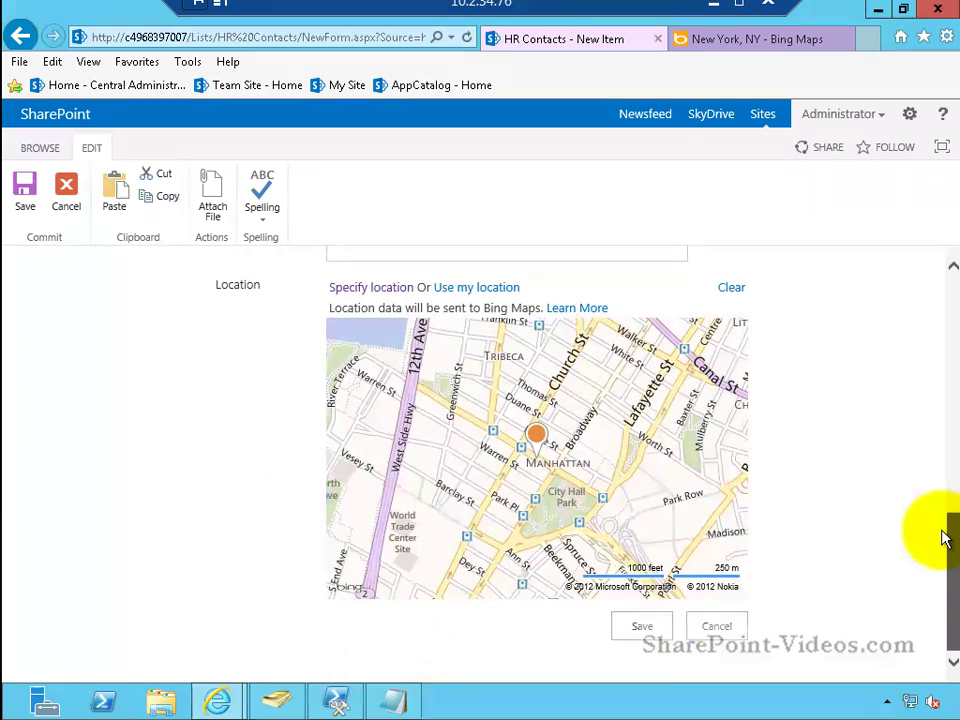
left_click(643, 627)
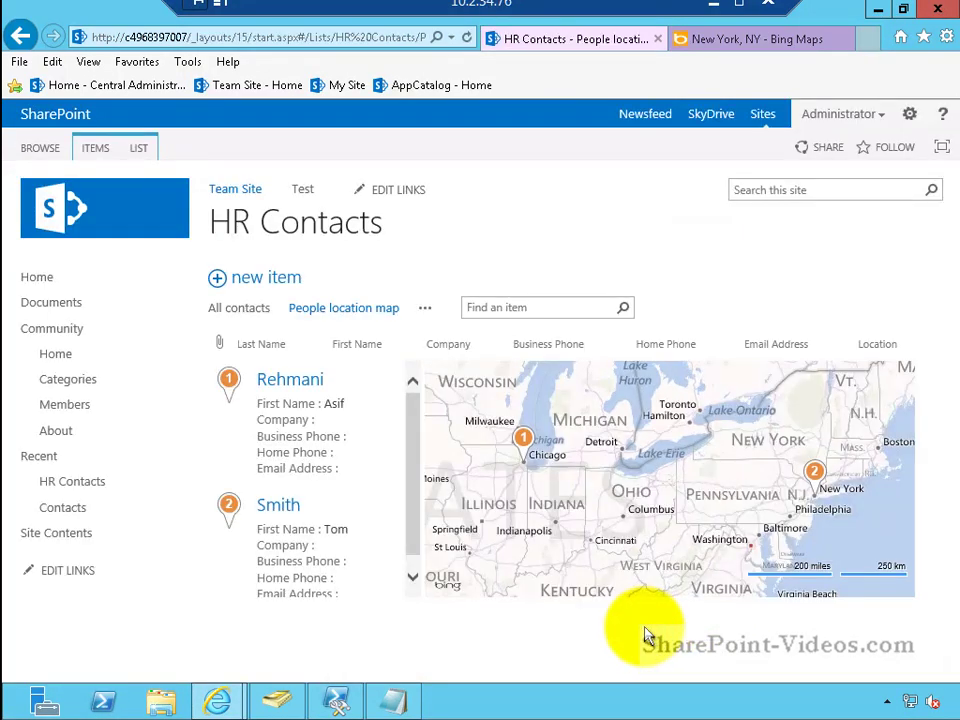
left_click(522, 440)
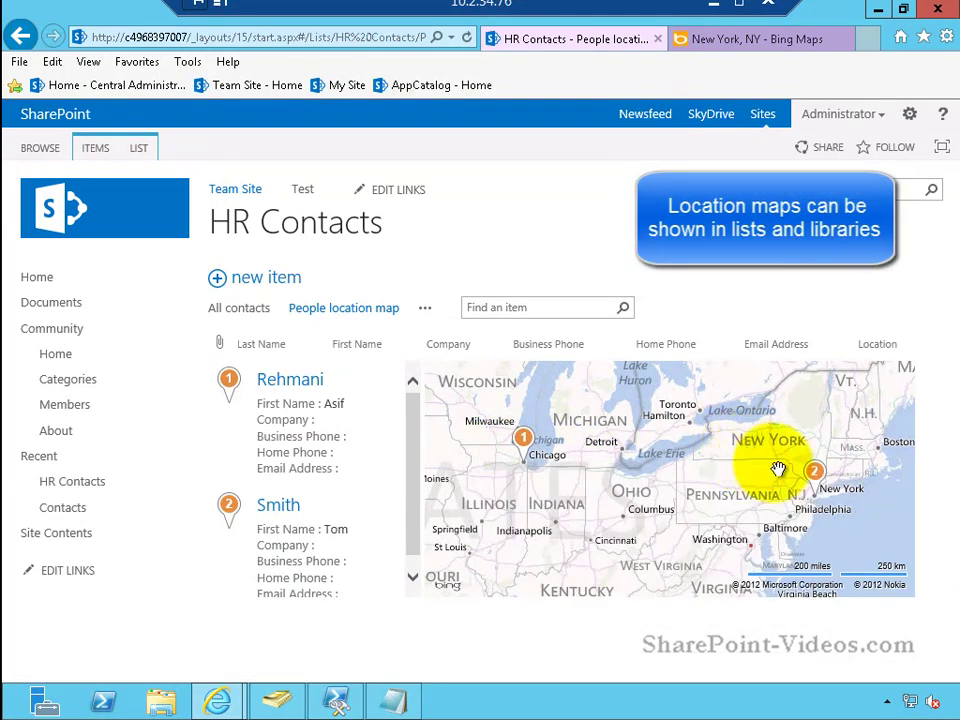
left_click(817, 476)
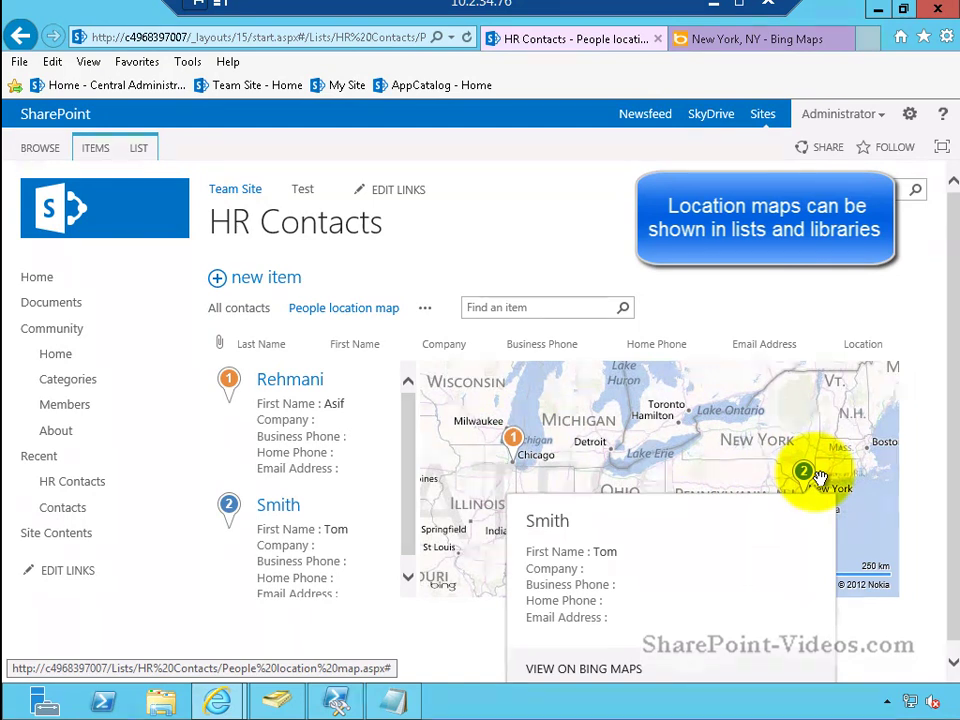
left_click(553, 413)
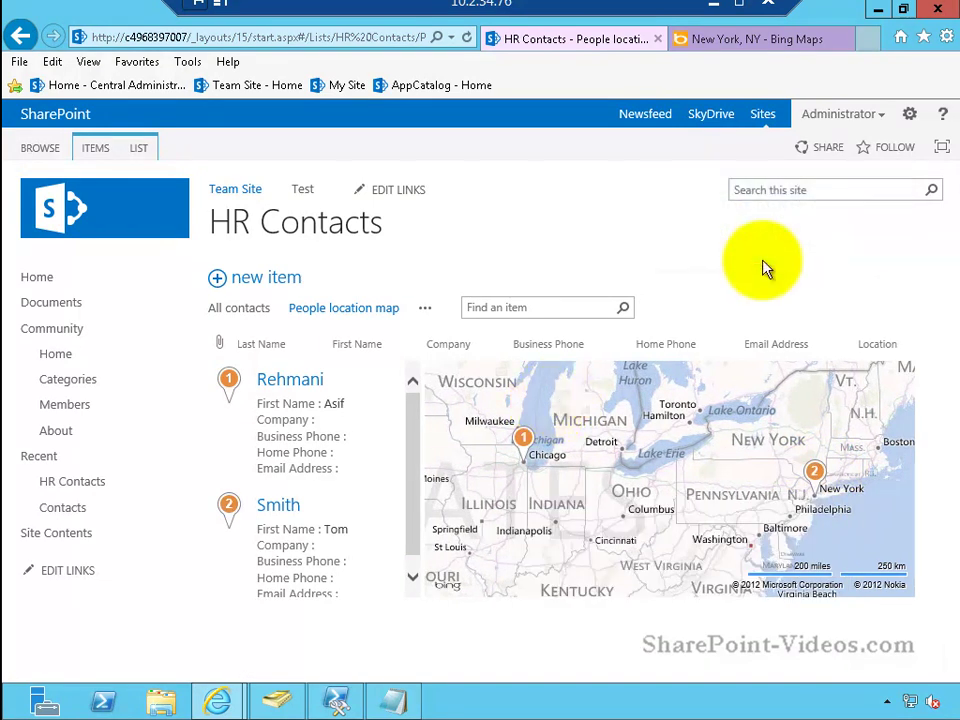